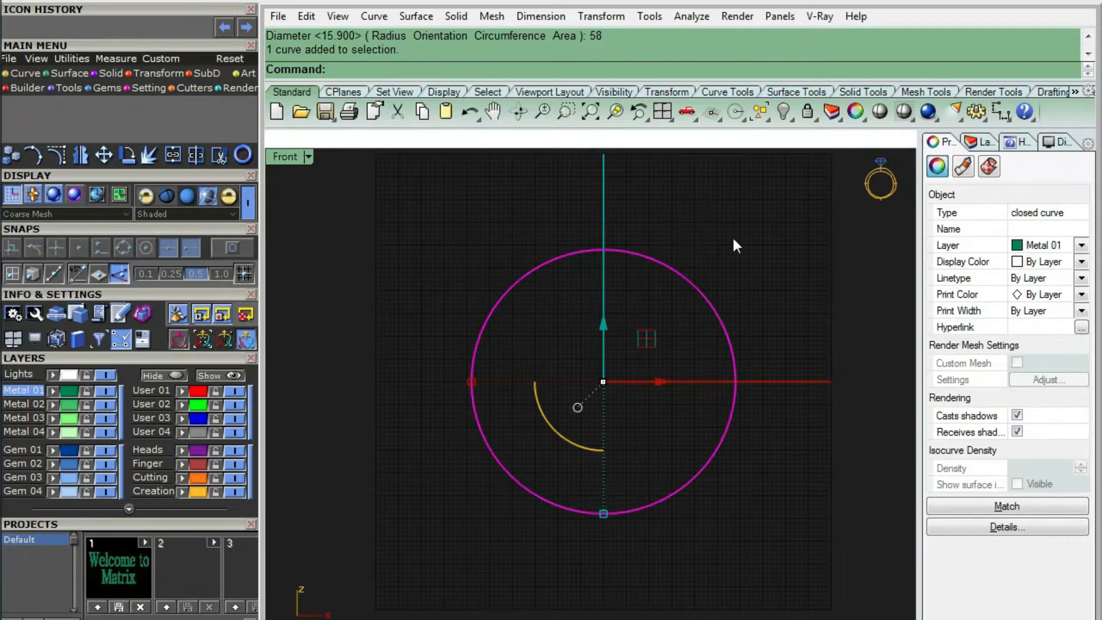
Step: Offset the circle outward by 1.2 mm
key(Return)
text(1.2)
key(Return)
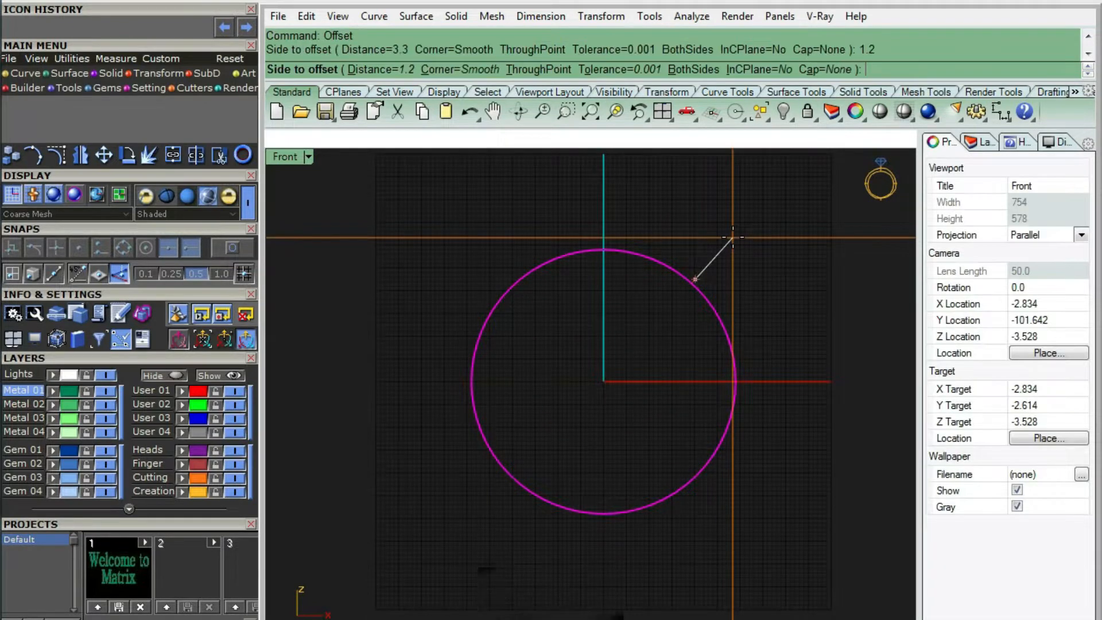
click(733, 236)
drag(732, 236, 604, 311)
Step: Offset the slanted guide line between the centre gem and its neighbour by 0.45 mm toward the neighbouring gem
key(ctrl+F1)
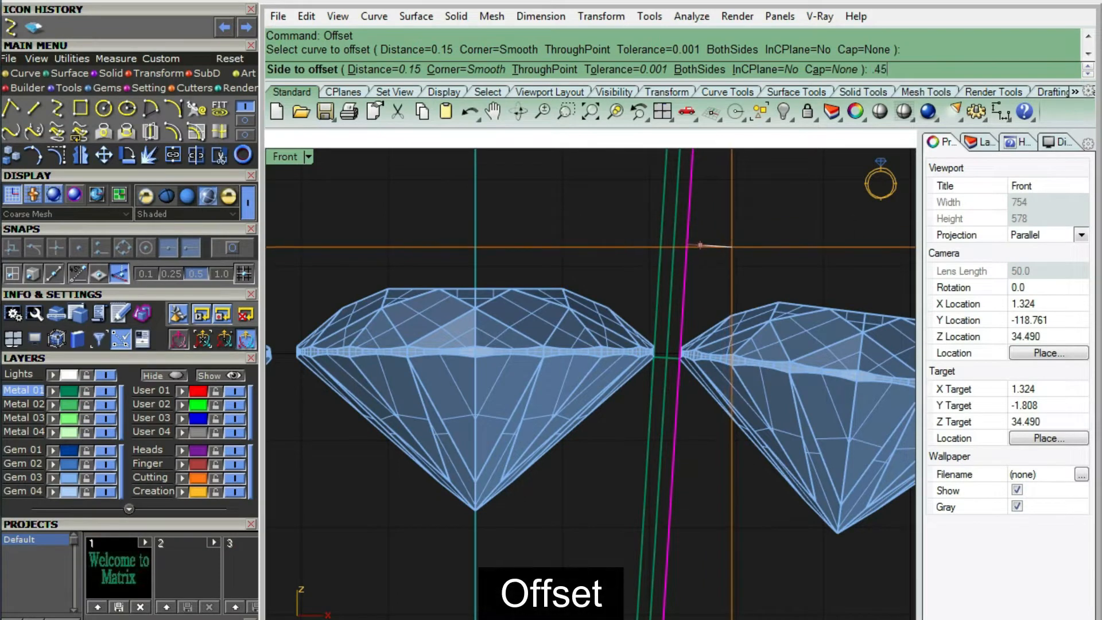
key(Return)
click(691, 255)
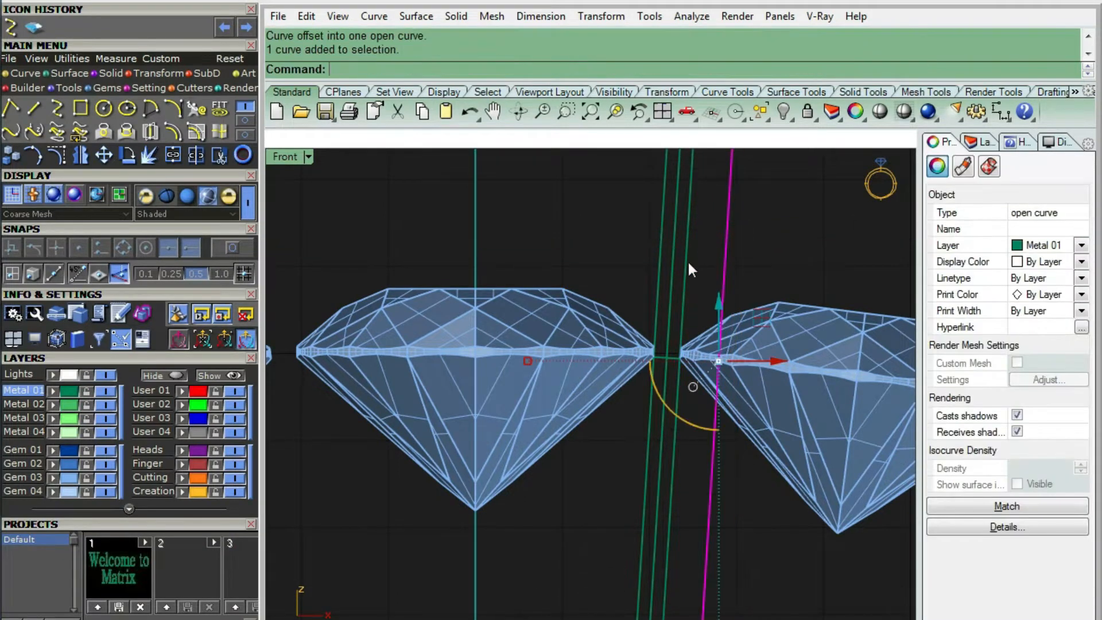
Step: Draw an interpolated curve from the new offset line above the gems, bending down to the band at the vertical centre axis
click(57, 109)
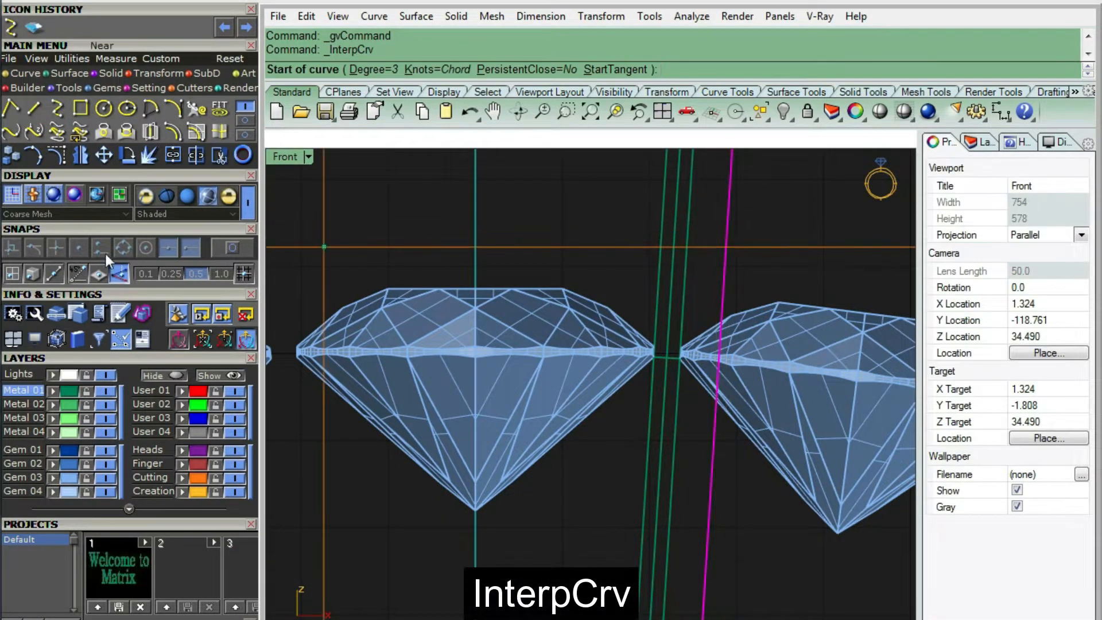
click(727, 243)
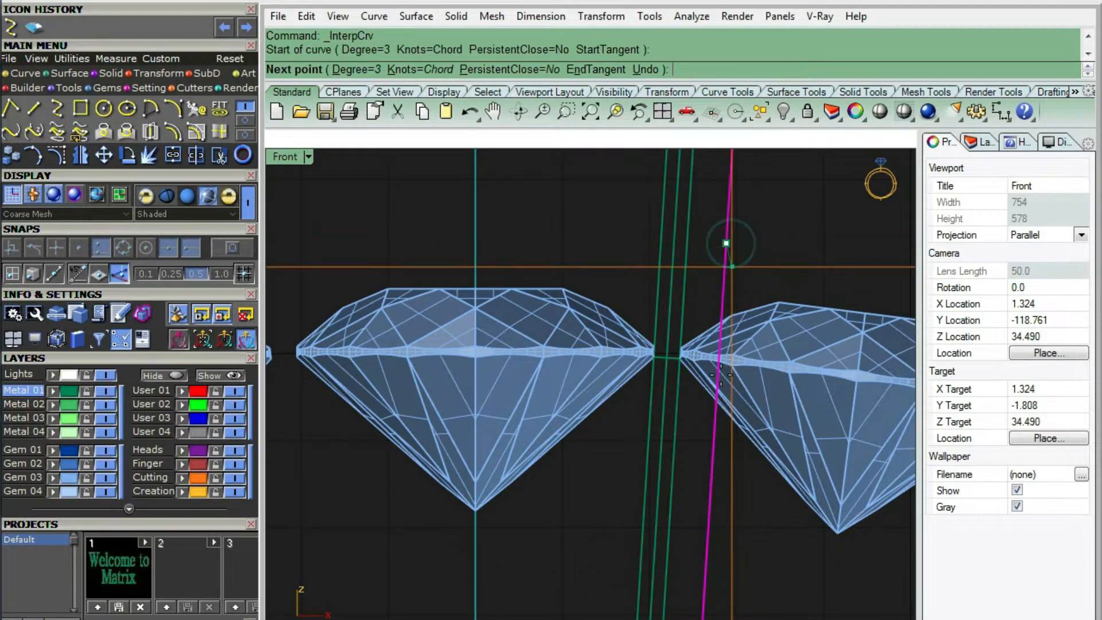
scroll(722, 365, down, 2)
click(722, 343)
scroll(640, 340, down, 1)
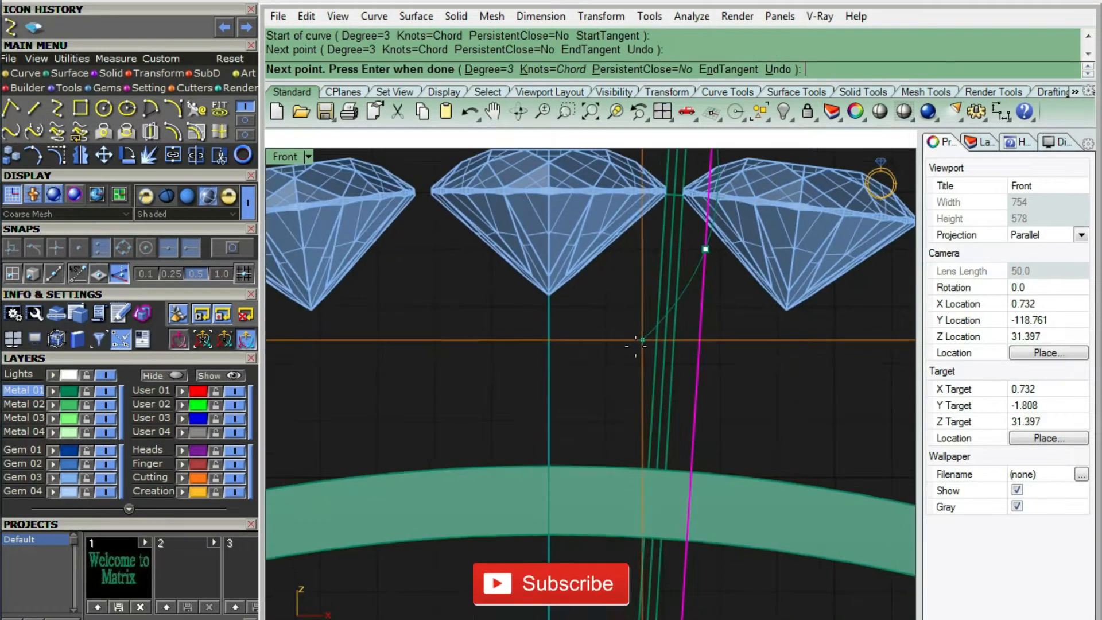
click(633, 374)
scroll(552, 533, up, 2)
scroll(547, 479, up, 1)
click(549, 476)
key(Return)
scroll(556, 442, down, 3)
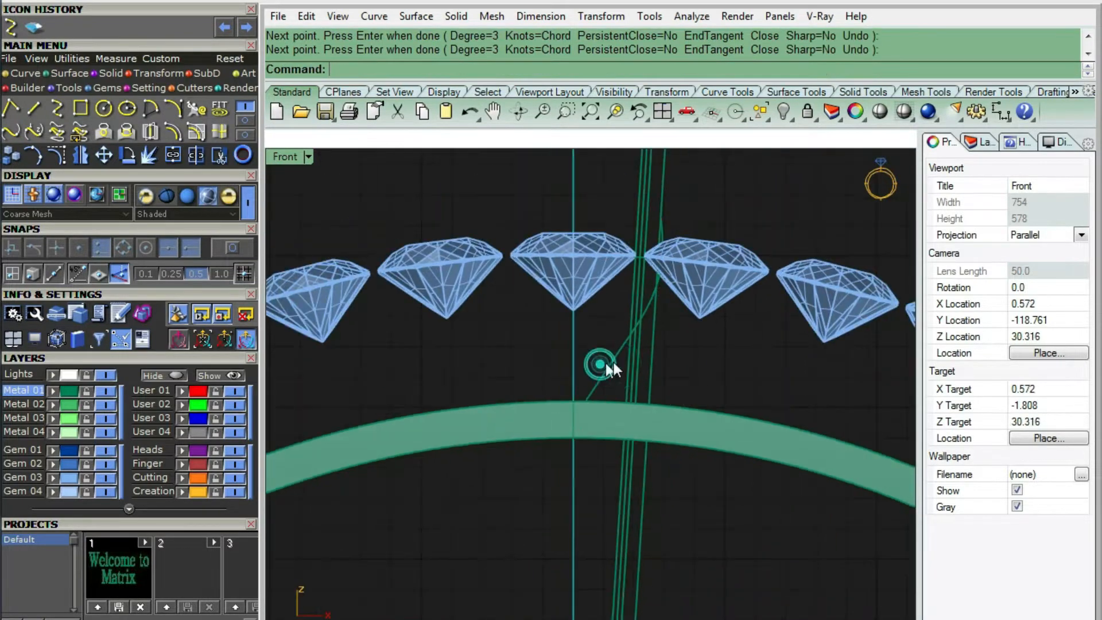
Step: Rebuild the interpolated curve with 4 points and degree 3, deleting the input
click(600, 364)
scroll(670, 418, up, 2)
text(rebuild)
key(Return)
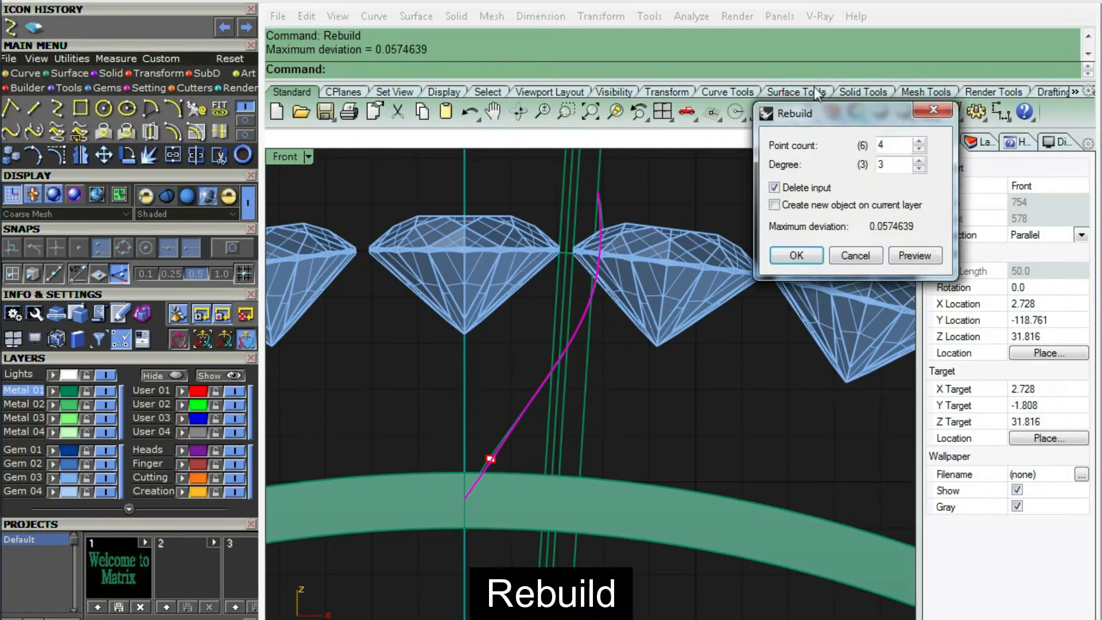
key(Return)
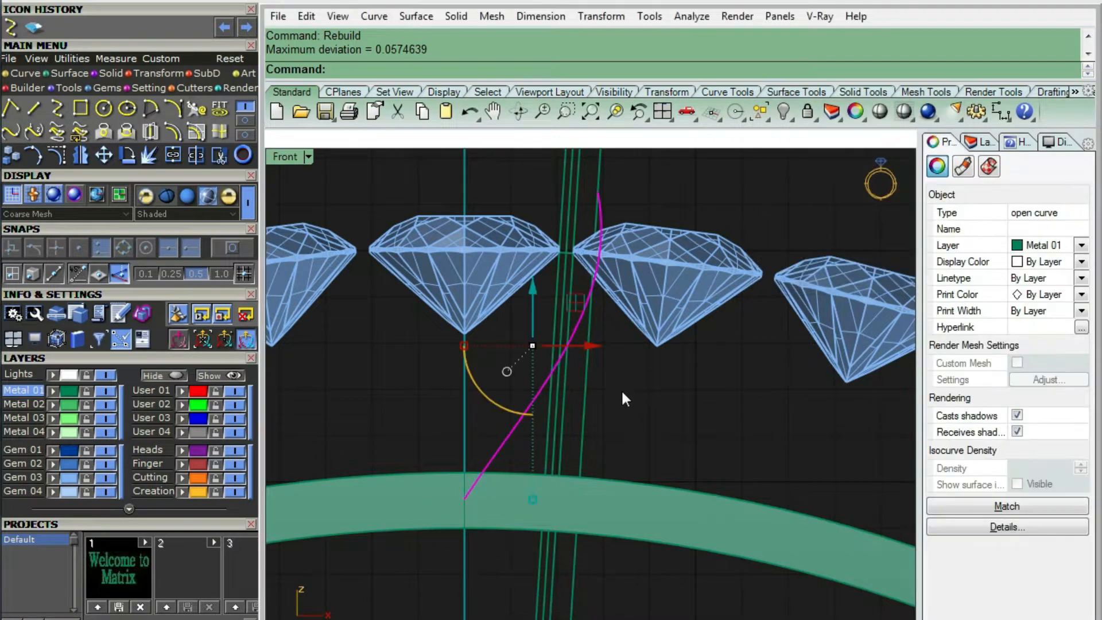
Step: Show the rebuilt curve's control points and lock the two gems on either side of the guide lines
key(F10)
scroll(635, 287, up, 3)
click(649, 280)
shift+click(453, 277)
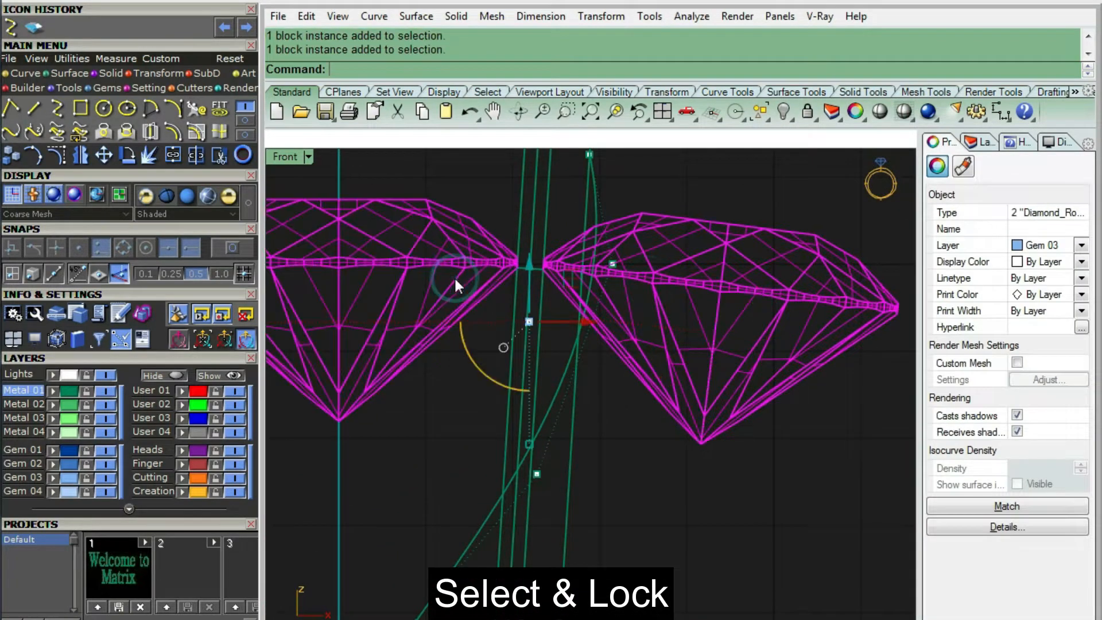
key(ctrl+l)
Step: Move the control point below the gems' girdle line about 0.16 mm toward the neighbouring gem
scroll(509, 226, up, 2)
drag(508, 225, 649, 294)
right_drag(620, 259, 619, 296)
scroll(619, 296, up, 4)
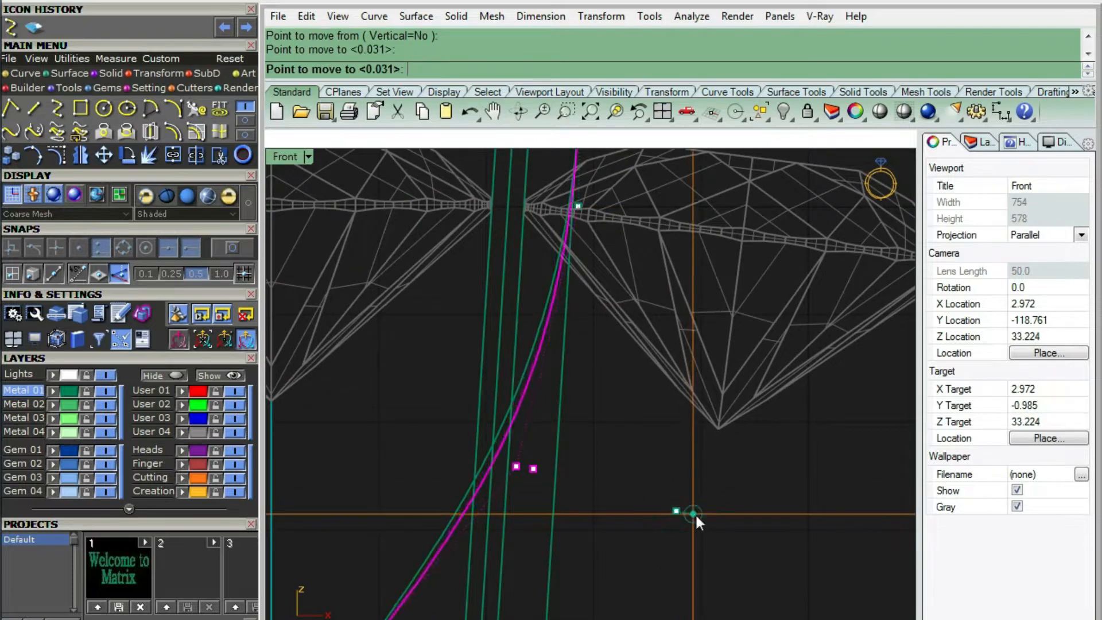
click(694, 514)
Step: Move the curve's lower control point just above the band to smooth the bend
scroll(694, 514, down, 3)
right_drag(694, 514, 746, 368)
drag(493, 442, 582, 523)
right_drag(583, 522, 542, 431)
scroll(543, 430, up, 2)
right_click(811, 368)
click(812, 368)
click(821, 384)
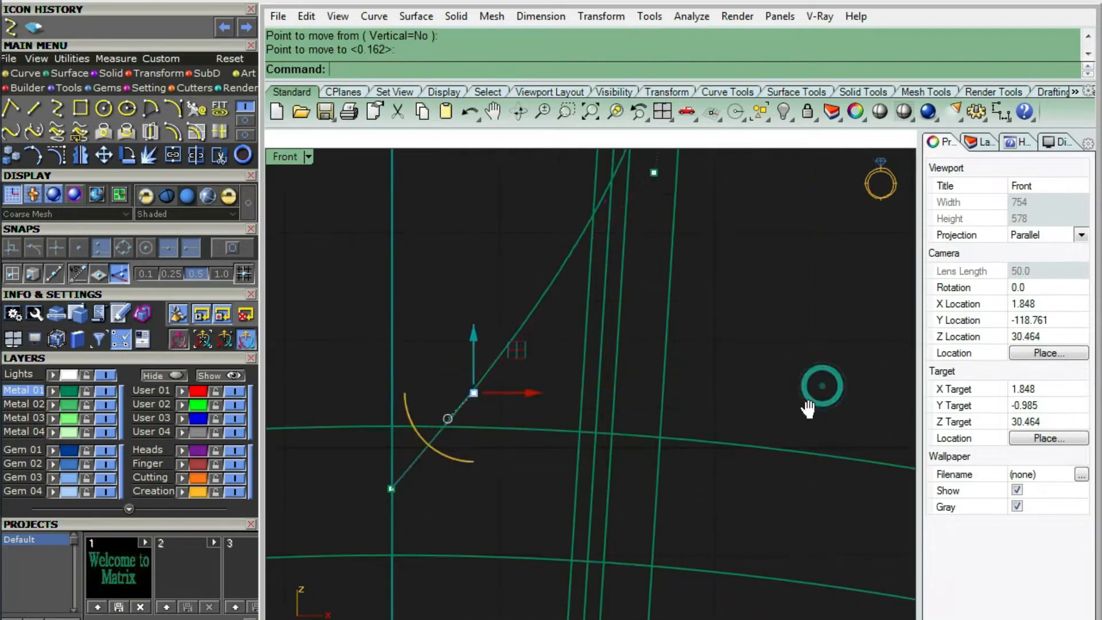
Step: Nudge the lower control point once more and finish editing it
right_drag(832, 376, 802, 456)
right_click(807, 413)
click(808, 413)
click(809, 419)
key(Escape)
Step: Fine-tune the top of the curve by shifting its control point near the neighbouring gem's girdle slightly sideways
scroll(649, 367, down, 7)
click(587, 367)
scroll(628, 248, up, 7)
right_drag(672, 152, 576, 307)
click(630, 246)
click(576, 467)
click(567, 497)
scroll(593, 366, down, 7)
key(F10)
scroll(593, 367, up, 7)
drag(502, 347, 663, 553)
right_drag(664, 556, 651, 476)
drag(619, 395, 612, 394)
key(Escape)
key(Escape)
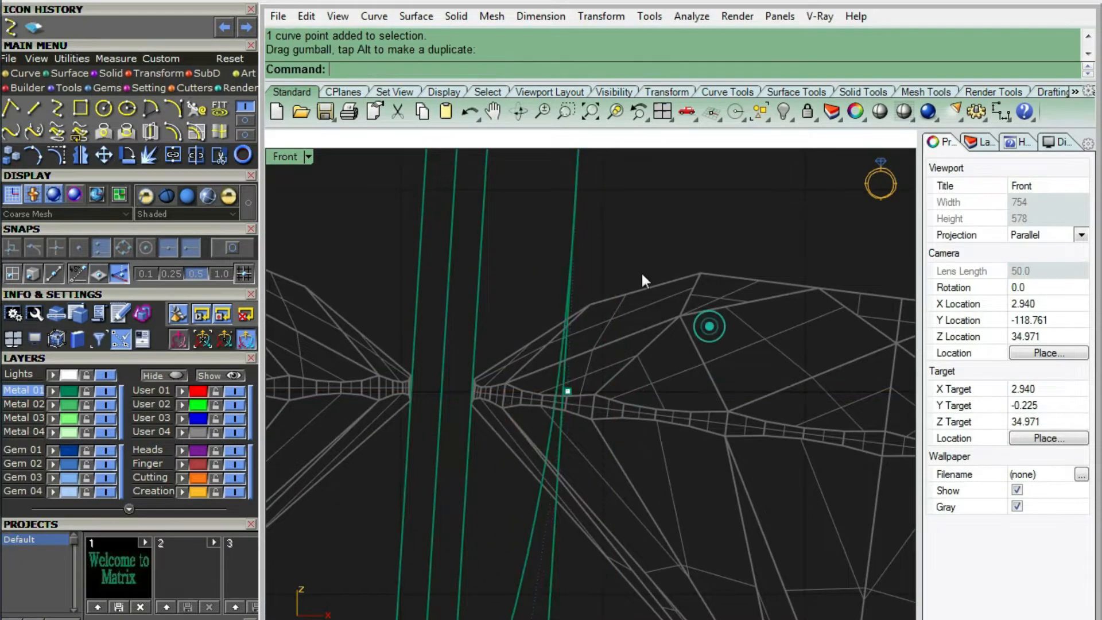
Step: Create a round pipe along the reshaped prong curve
scroll(626, 274, down, 8)
click(561, 450)
scroll(657, 360, down, 4)
right_drag(657, 360, 624, 296)
scroll(629, 340, down, 2)
right_drag(629, 340, 660, 289)
text(P)
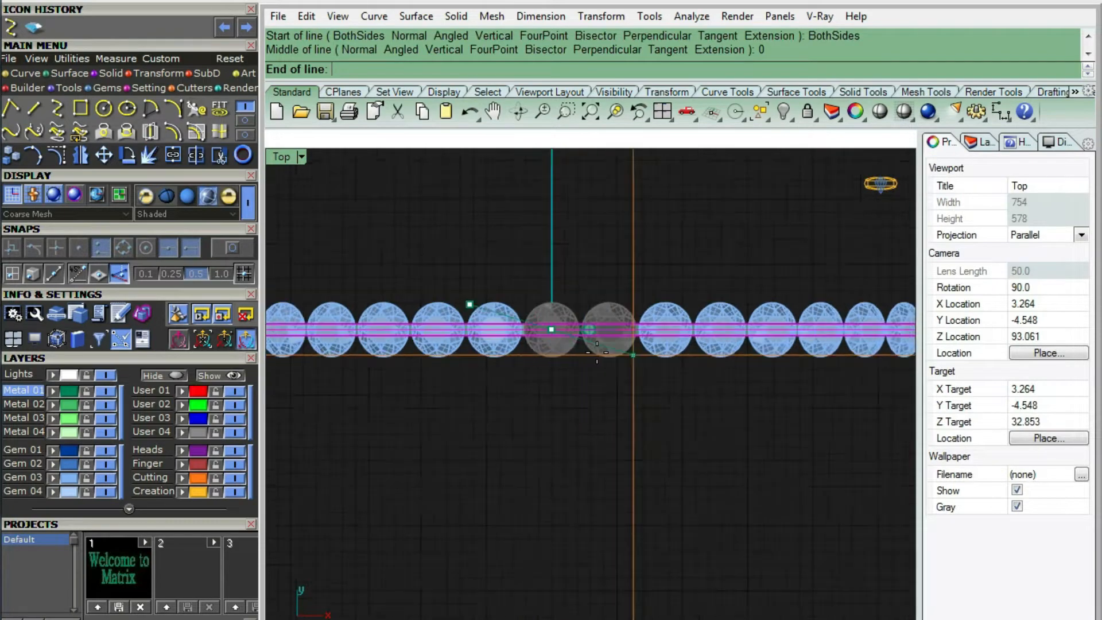
Step: Draw a horizontal line centred on the origin along the gem row in the Top view
click(653, 394)
ctrl+shift+right_drag(653, 394, 655, 412)
click(655, 415)
Step: Offset the centre line by 3 mm to the near side of the gem row and delete the original line
key(ctrl+F1)
text(OF)
key(Return)
text(3)
key(Return)
click(660, 439)
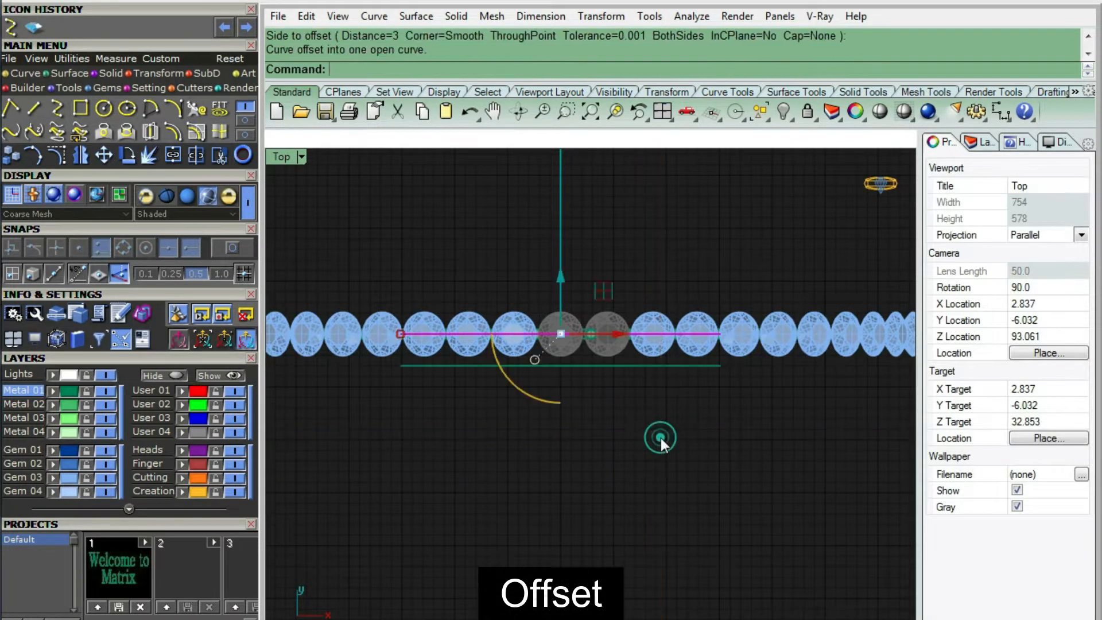
key(Delete)
Step: Lock the solid band below the prong pipe
scroll(624, 302, up, 3)
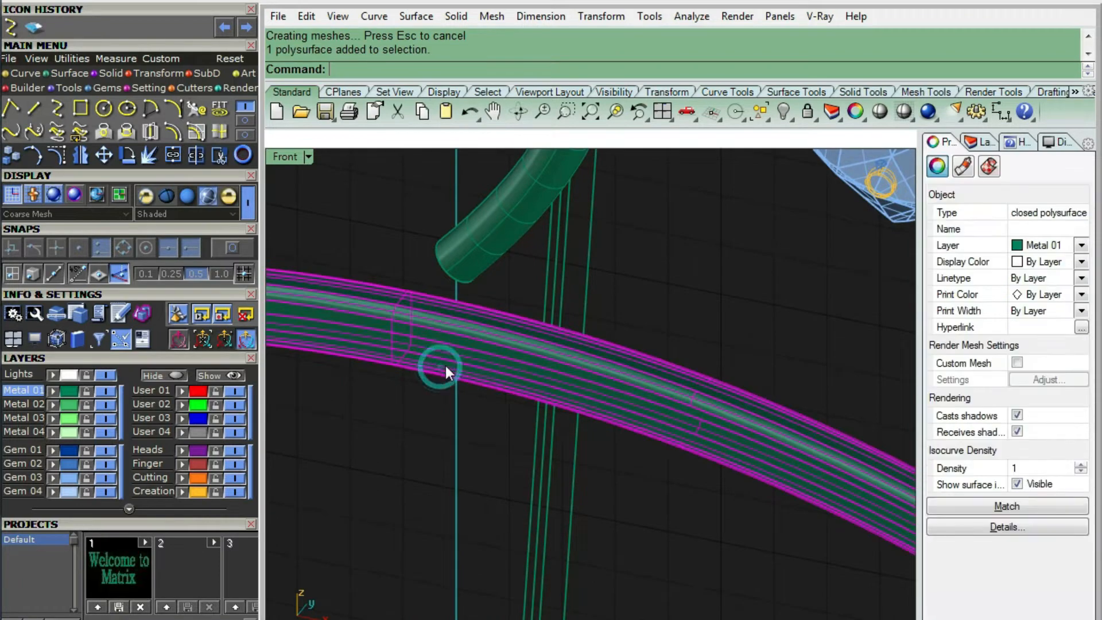
mouse_move(445, 366)
ctrl+shift+right_down()
mouse_move(535, 416)
mouse_move(551, 291)
mouse_move(529, 347)
ctrl+shift+right_up()
key(ctrl+l)
Step: Unlock the band running alongside the gem row
scroll(529, 346, down, 3)
key(ctrl+F2)
key(ctrl+alt+w)
key(ctrl+alt+s)
scroll(581, 336, down, 6)
key(ctrl+F1)
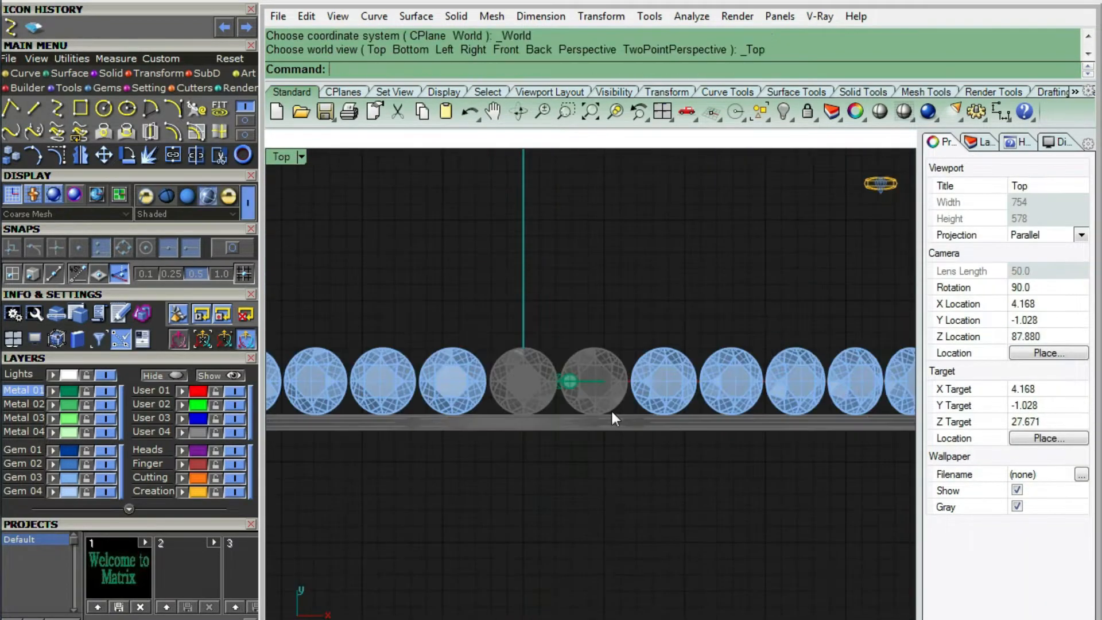
key(ctrl+shift+l)
click(565, 423)
key(Return)
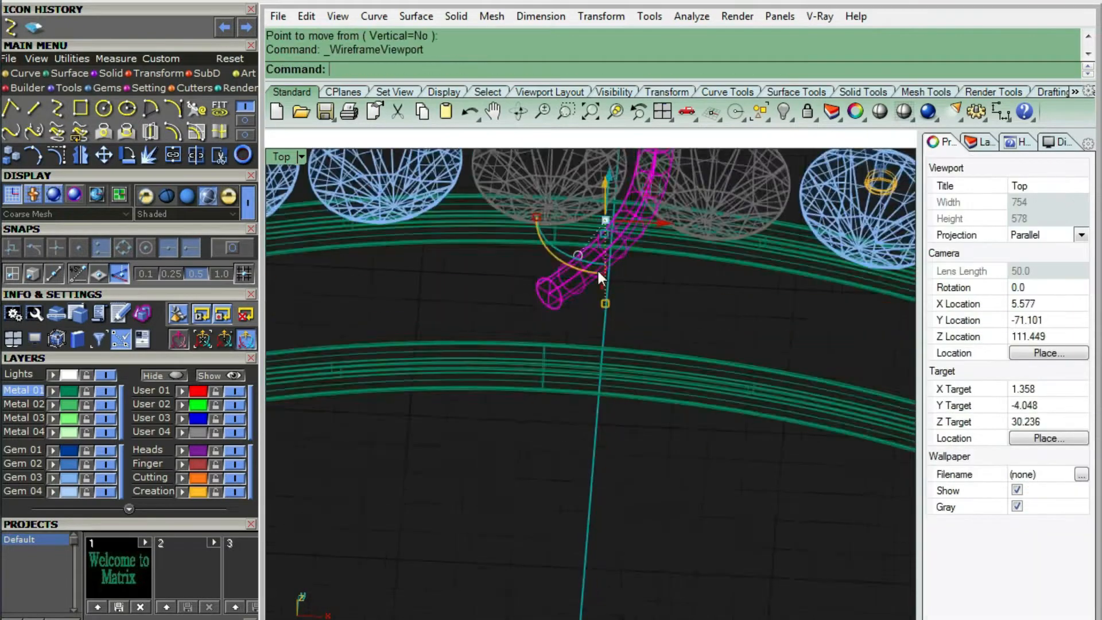
Step: Ungroup the prong pipe from its centre curve and select only the curve
scroll(598, 271, up, 6)
click(584, 262)
key(ctrl+shift+g)
click(584, 261)
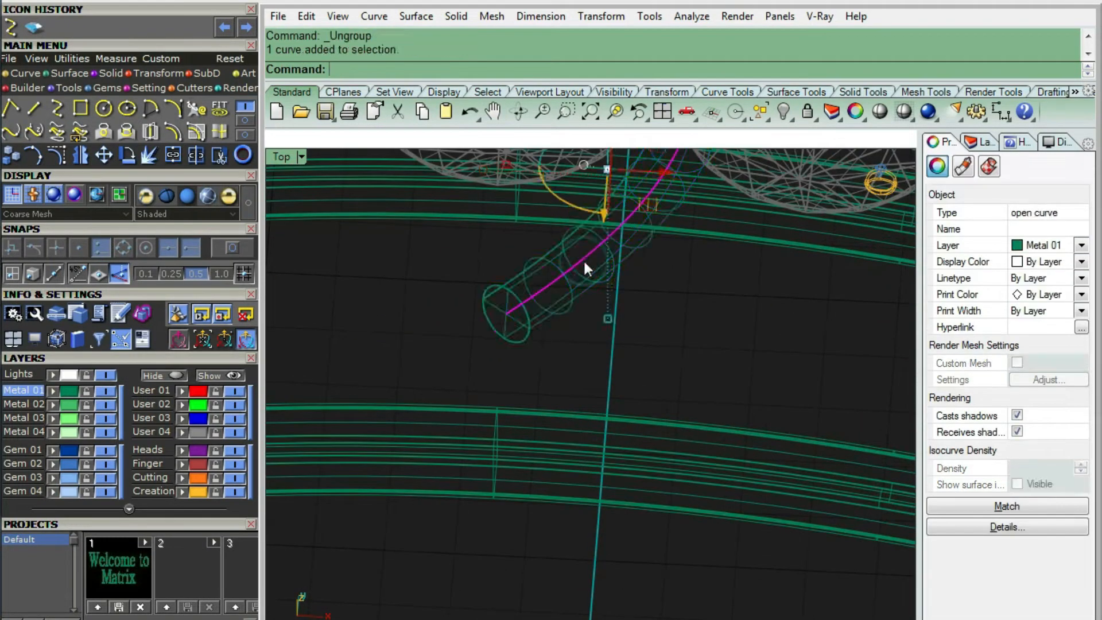
Step: Move the prong curve about 2.2 mm away from the gem row toward the side band in the Top view
key(ctrl+F1)
scroll(595, 304, down, 8)
key(ctrl+alt+s)
scroll(597, 339, up, 8)
text(m)
key(Return)
click(598, 347)
click(600, 501)
Step: Move the prong curve a further 0.34 mm outward so the pipe is centred on the side band
scroll(510, 360, up, 2)
key(m)
key(Return)
scroll(511, 359, up, 4)
click(521, 414)
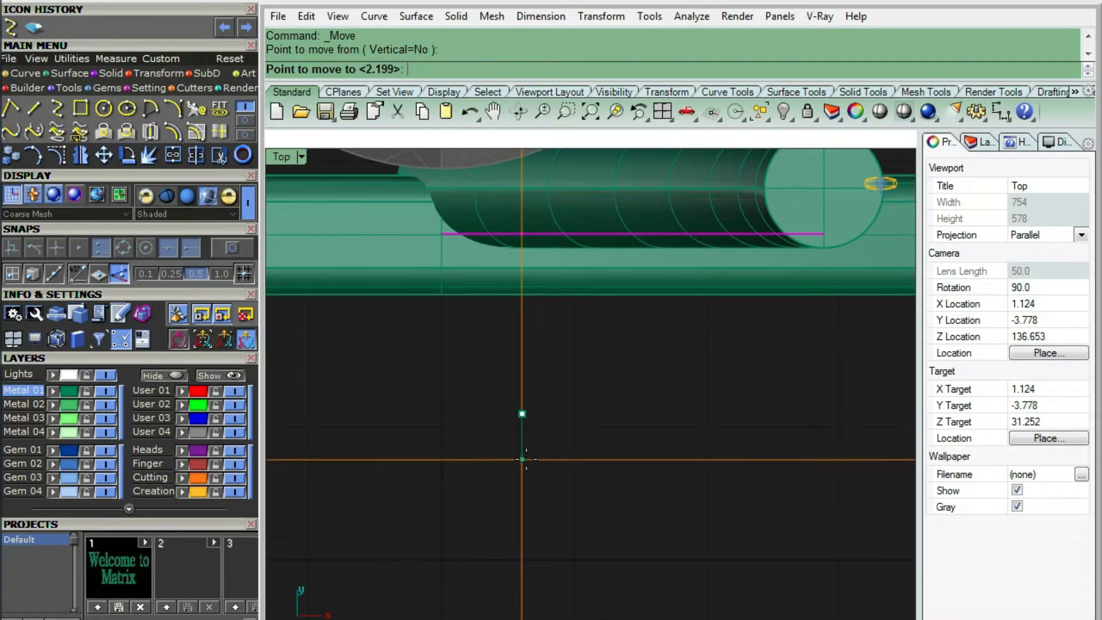
click(522, 459)
scroll(453, 312, down, 6)
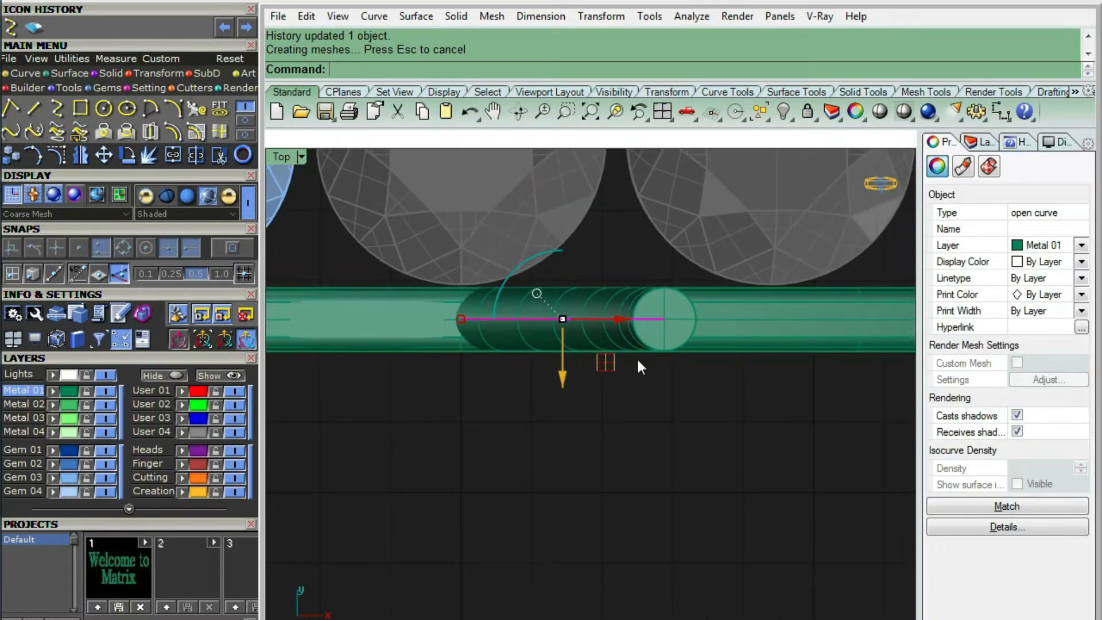
Step: Show the prong curve's control points and move the upper ones about 0.72 mm toward the gem row in the Top view
scroll(598, 394, down, 4)
key(ctrl+alt+w)
ctrl+shift+right_drag(546, 337, 497, 434)
key(F10)
scroll(547, 321, up, 2)
drag(524, 183, 633, 444)
key(ctrl+F1)
scroll(583, 284, up, 6)
text(M)
key(Return)
click(592, 359)
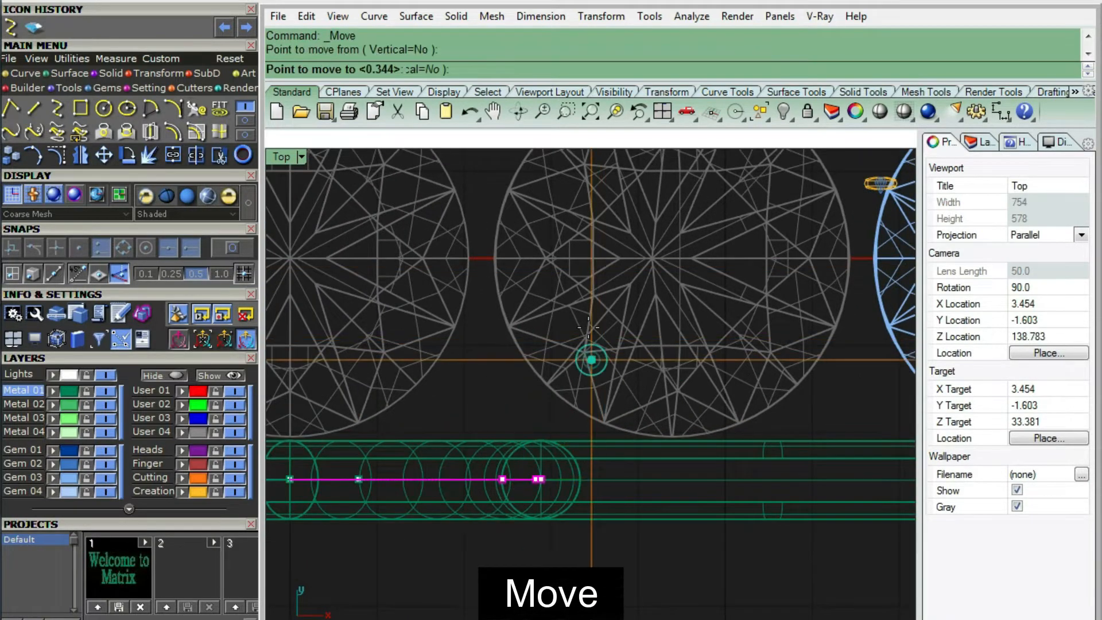
click(591, 297)
Step: Shift the upper control points slightly closer to the gem's edge and check the tilted prong in shaded display
key(Return)
scroll(598, 361, up, 1)
click(598, 362)
click(605, 325)
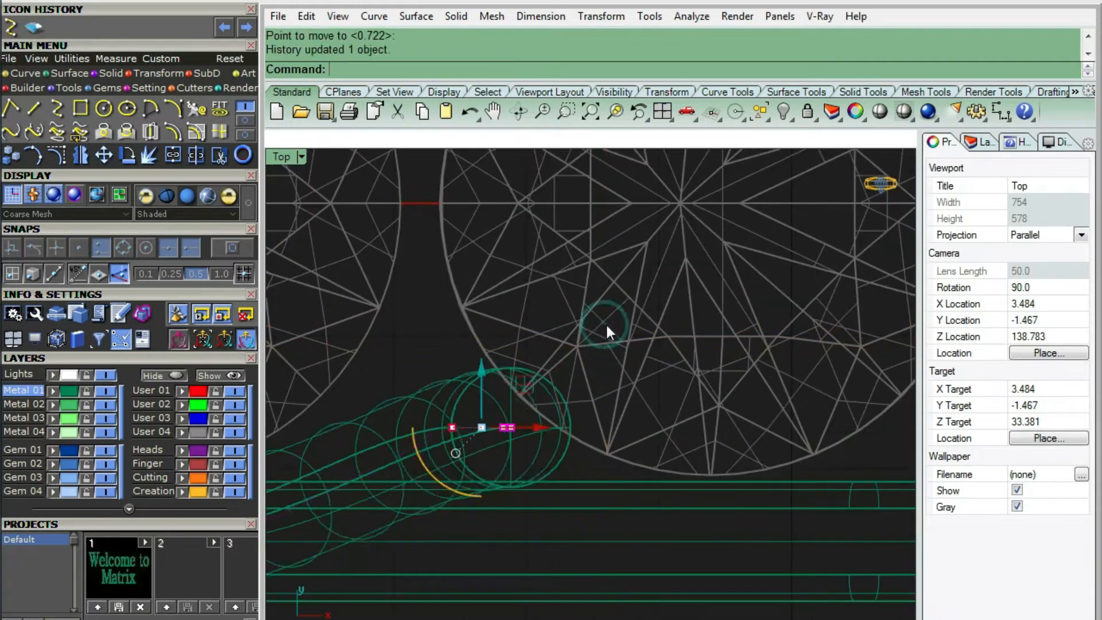
key(ctrl+alt+s)
ctrl+shift+right_drag(623, 419, 561, 405)
key(ctrl+F1)
key(Escape)
Step: Group the prong pipe with its curve and mirror a copy across the Y axis in the Front view
ctrl+shift+right_drag(396, 338, 643, 355)
key(ctrl+F2)
key(ctrl+alt+w)
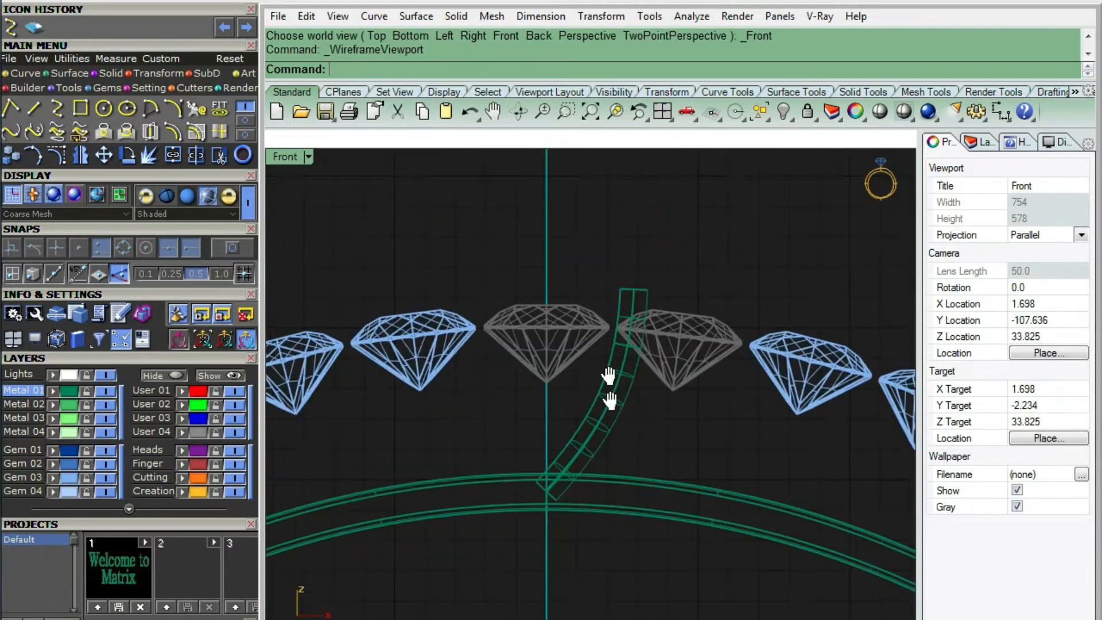
drag(676, 371, 513, 397)
key(ctrl+g)
scroll(605, 365, down, 8)
scroll(521, 376, up, 3)
key(ctrl+m)
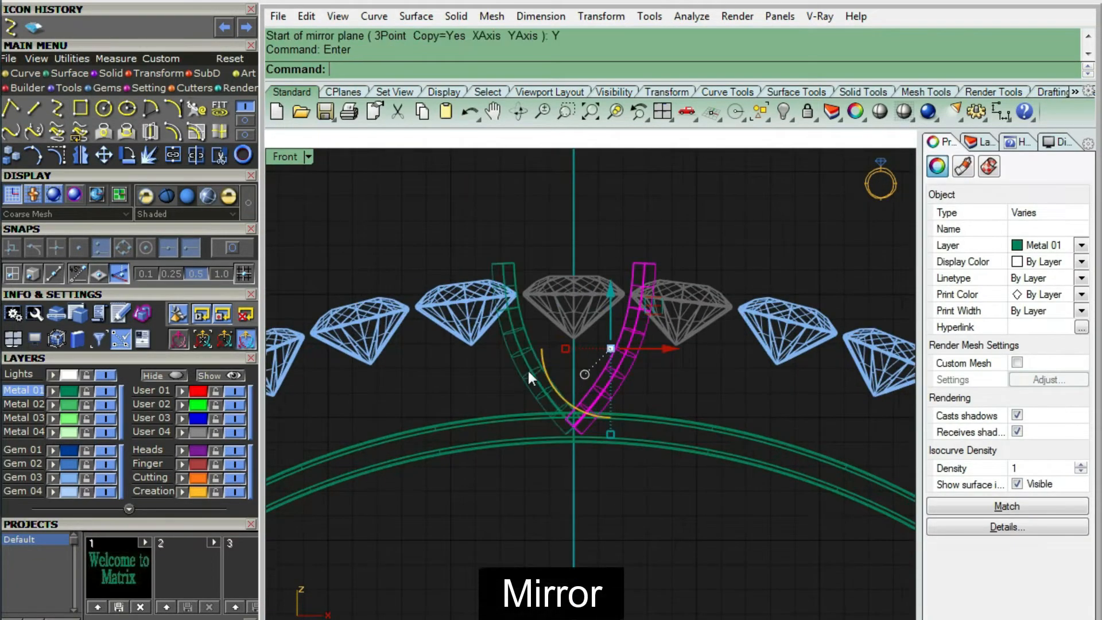
Step: Unlock the centre gem and the neighbouring locked gem
key(ctrl+alt+s)
click(688, 382)
key(ctrl+F2)
text(ul)
key(Return)
click(600, 314)
click(708, 326)
key(Return)
Step: Generate a Gem Profile curve around the centre gem's girdle
scroll(577, 325, up, 6)
click(577, 325)
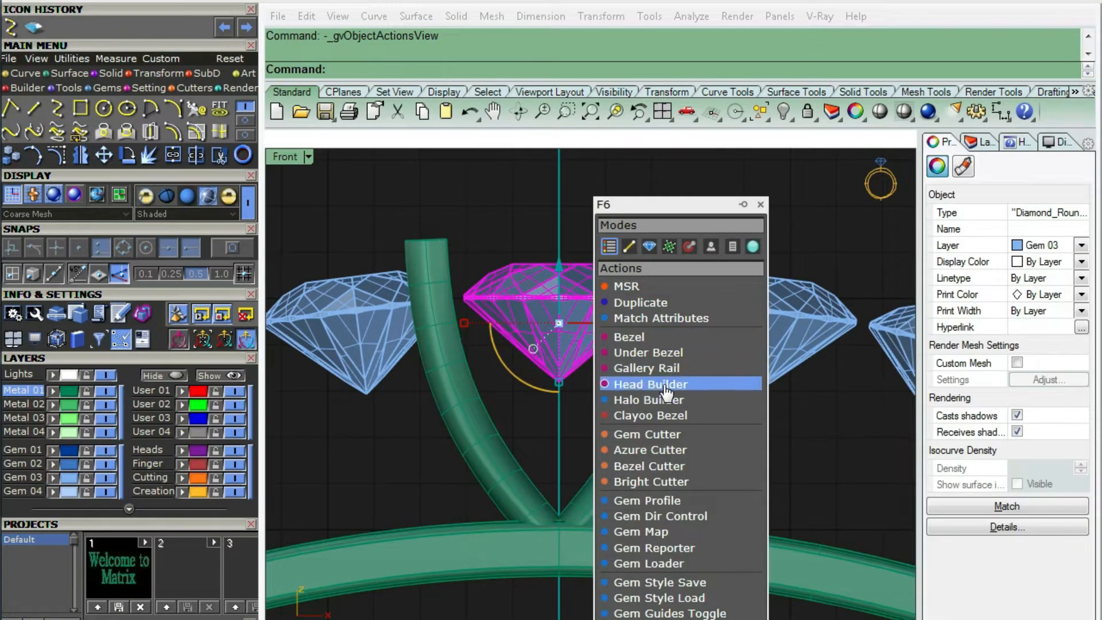
click(646, 500)
scroll(623, 305, up, 5)
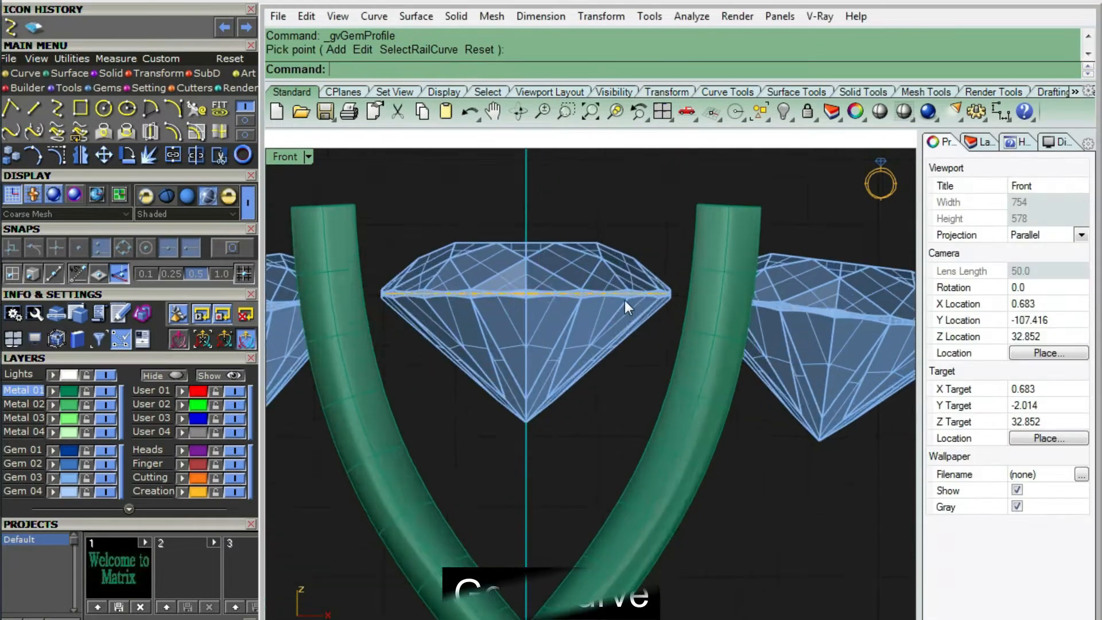
Step: Offset the centre gem's profile curve inward by 0.7 in the Top view and select both circles
click(612, 297)
click(642, 312)
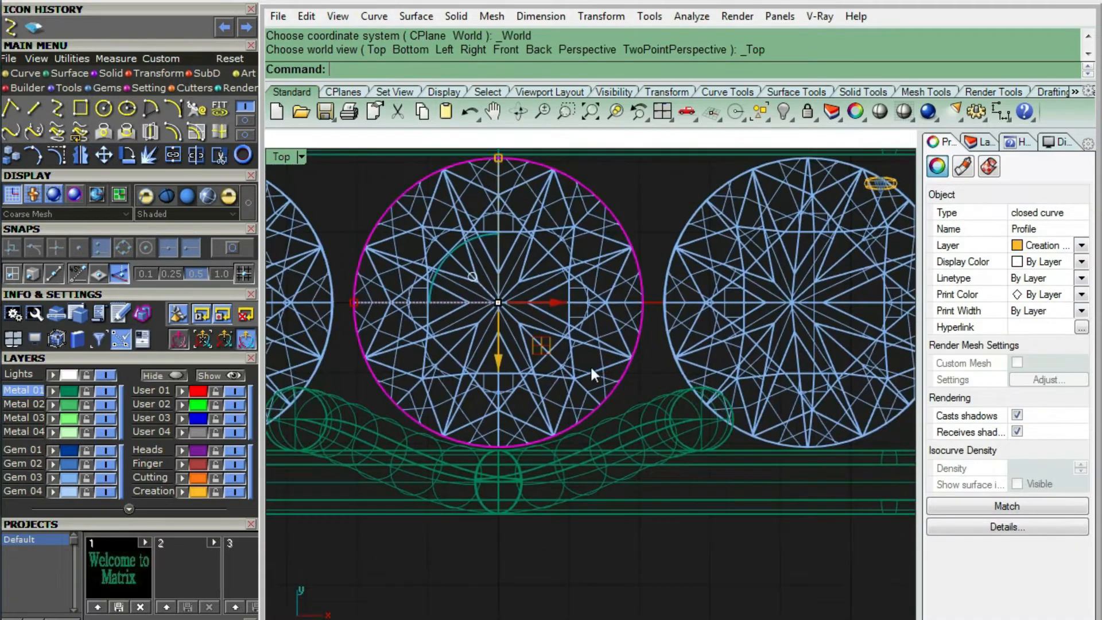
text(OF)
key(Return)
scroll(588, 338, up, 5)
text(.7)
key(Return)
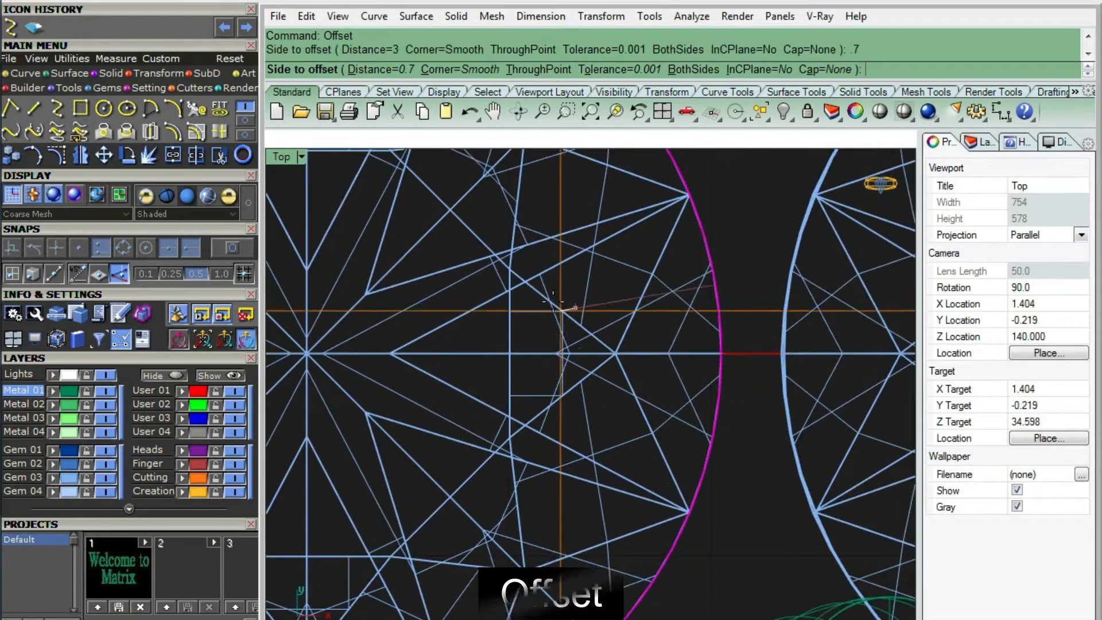
click(551, 301)
shift+click(578, 300)
Step: Extrude the two concentric circles in the Front view into a seat ring below the centre gem's girdle
scroll(578, 301, down, 7)
key(ctrl+alt+s)
key(ctrl+F2)
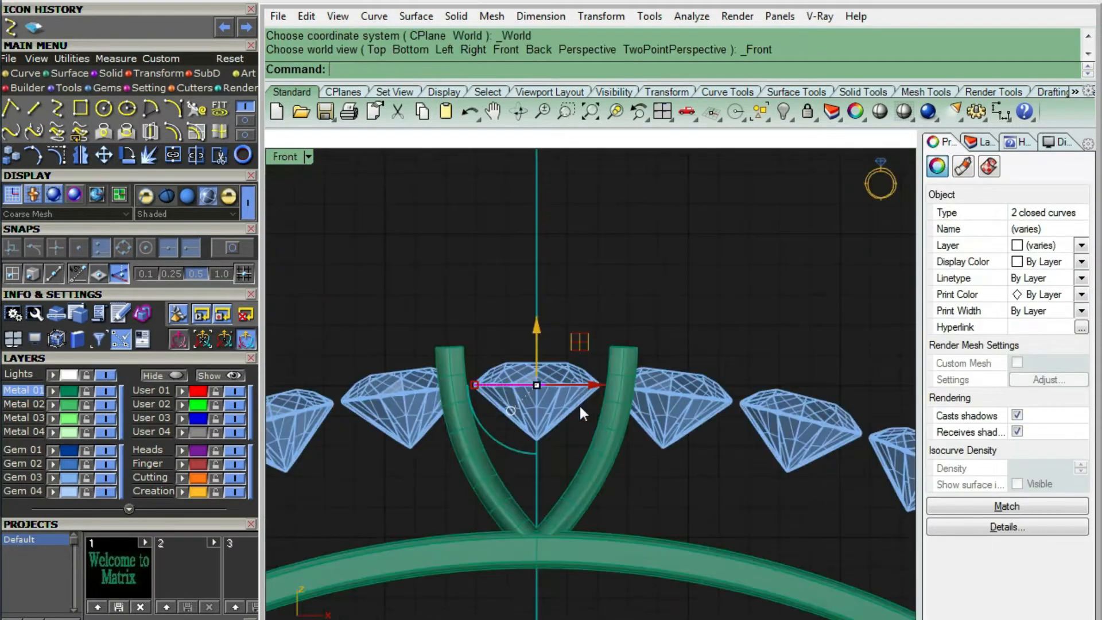
scroll(580, 402, up, 4)
text(EC)
key(Return)
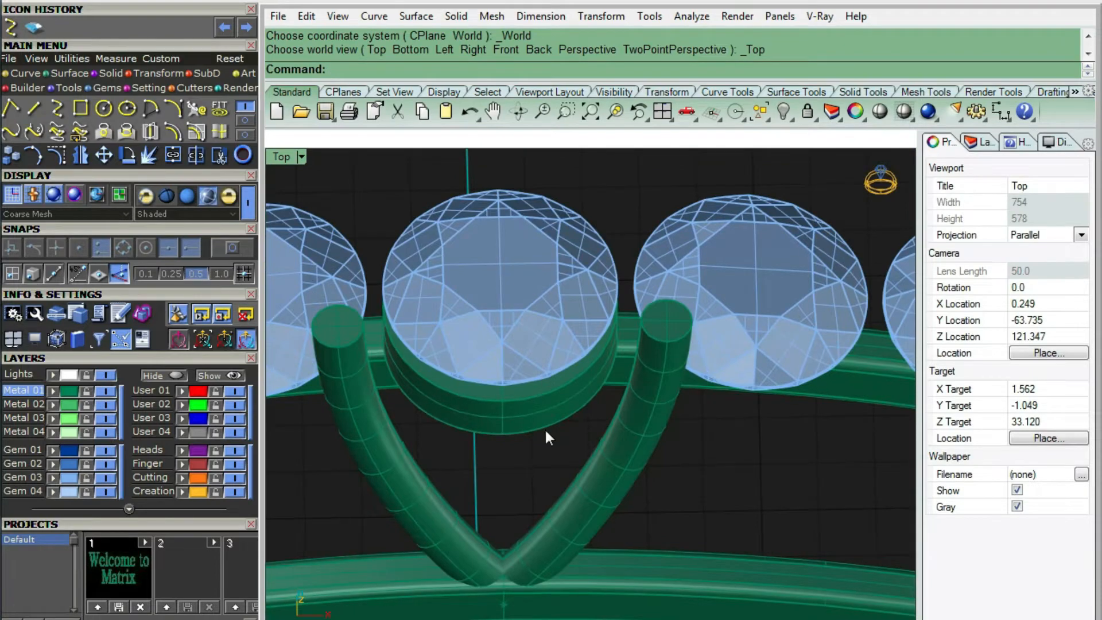
Step: Duplicate the outer lower edge of the gem's seat ring and offset the curve outward
text(DupEdge)
key(Return)
click(555, 427)
key(Return)
text(OF)
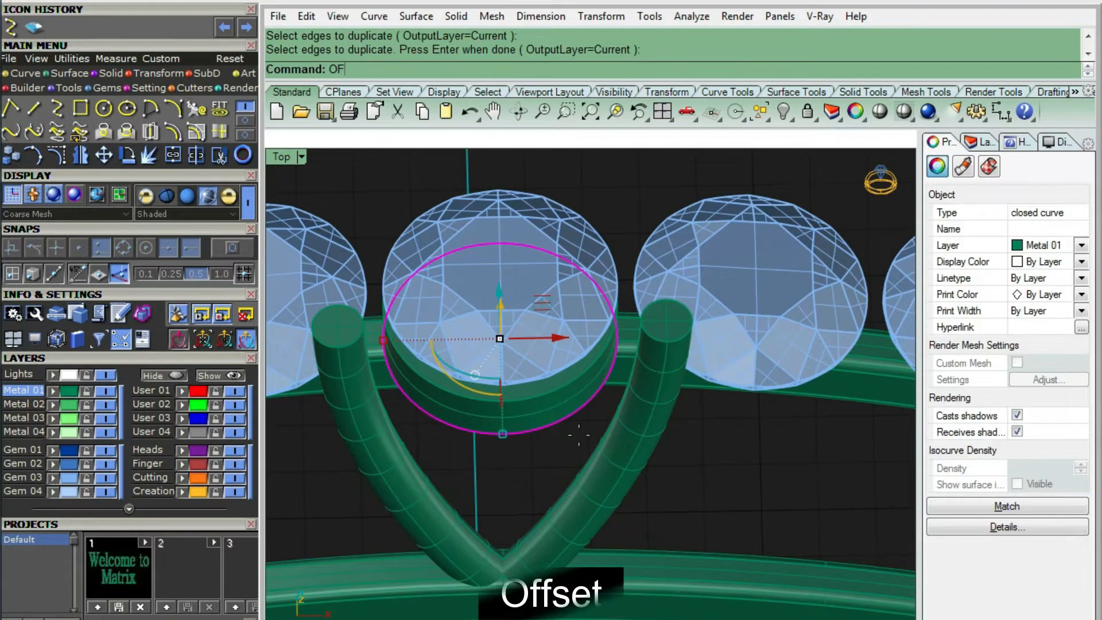
key(Return)
click(594, 445)
Step: Delete the duplicated edge curve in the Top view and select the larger offset circle
key(ctrl+F1)
scroll(596, 439, up, 4)
key(Delete)
click(635, 374)
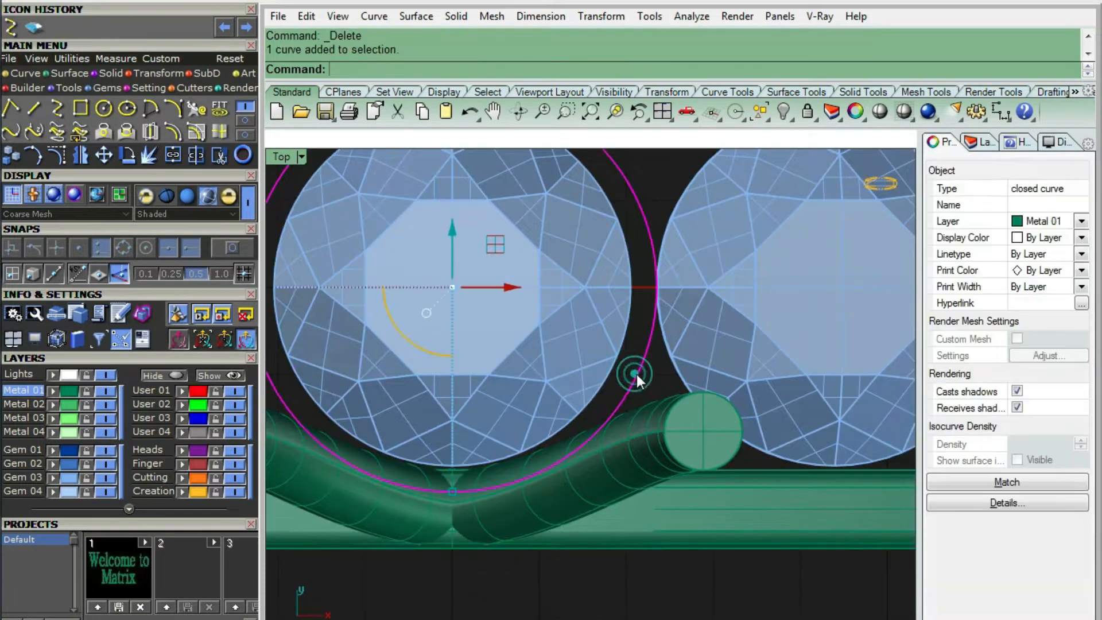
Step: Apply a cage to the seat ring with 2 X, 2 Y and 2 Z points and a global edit region
key(ctrl+F2)
scroll(643, 379, down, 3)
scroll(591, 321, up, 3)
key(ctrl+alt+w)
click(379, 69)
text(2)
key(Return)
click(464, 68)
text(2)
key(Return)
click(568, 69)
text(2)
key(Return)
key(Return)
key(Return)
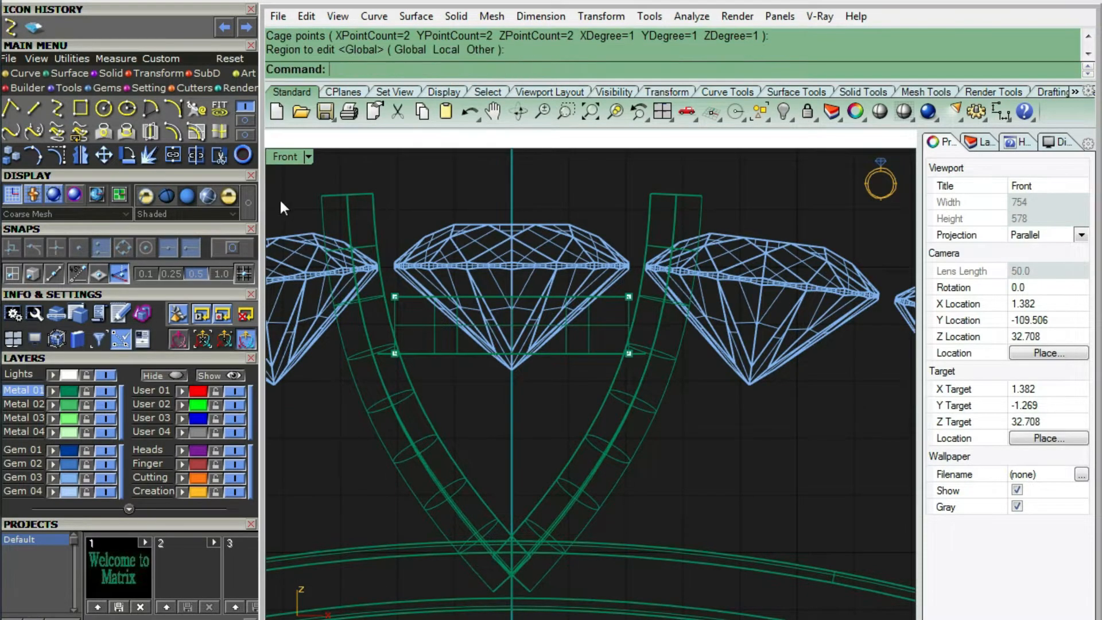
Step: Polar-array the left prong with its curve around the origin in the Front view
click(687, 337)
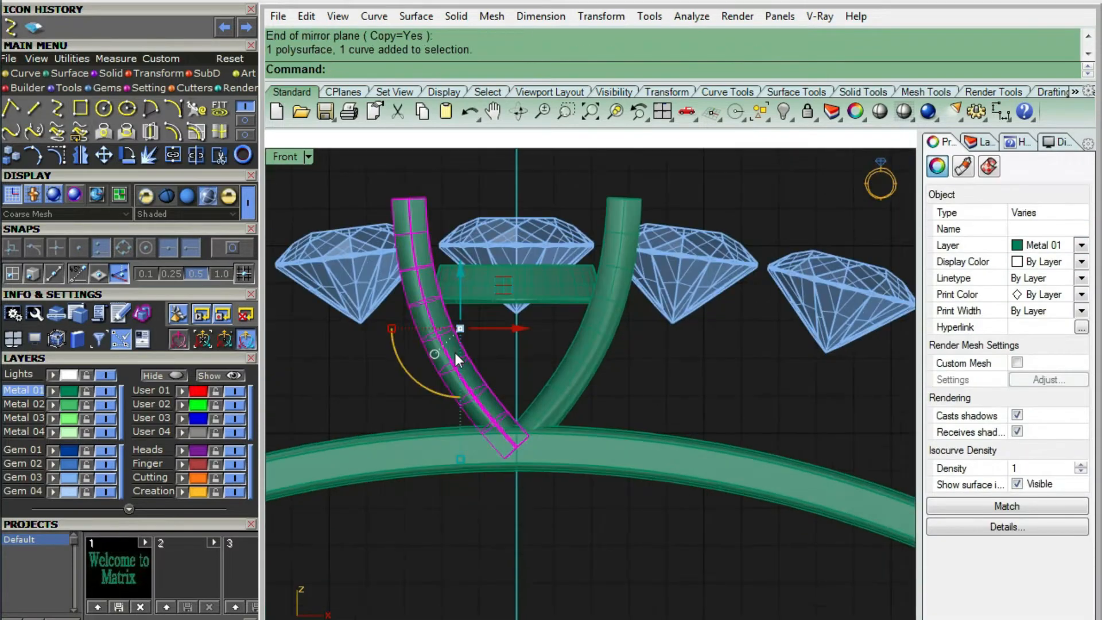
text(AP)
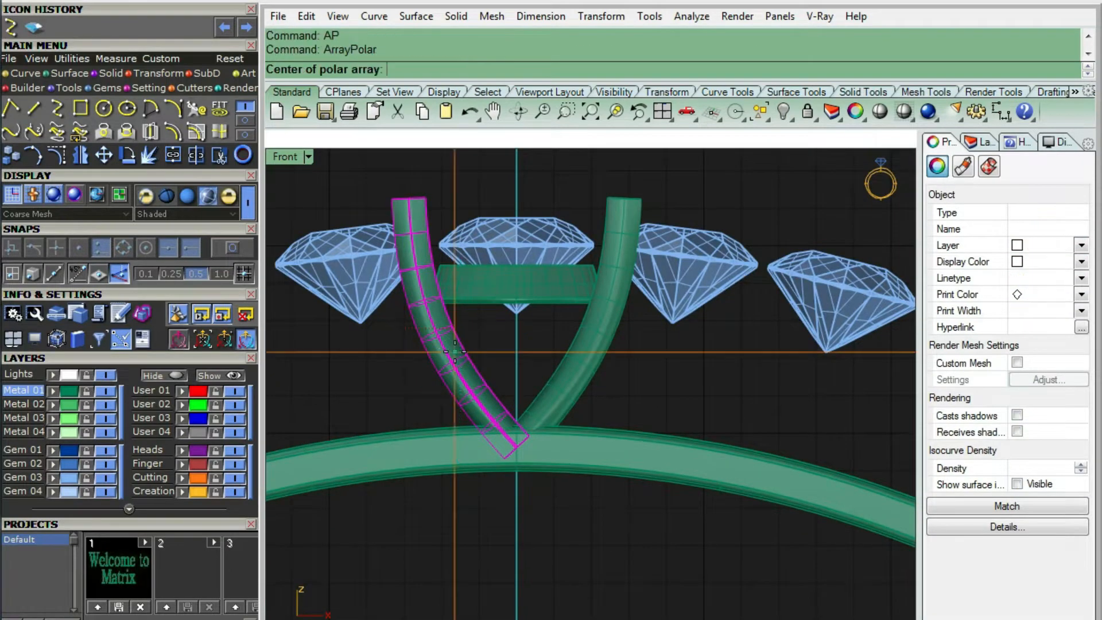
key(Return)
text(0)
key(Return)
key(Return)
key(Return)
key(Return)
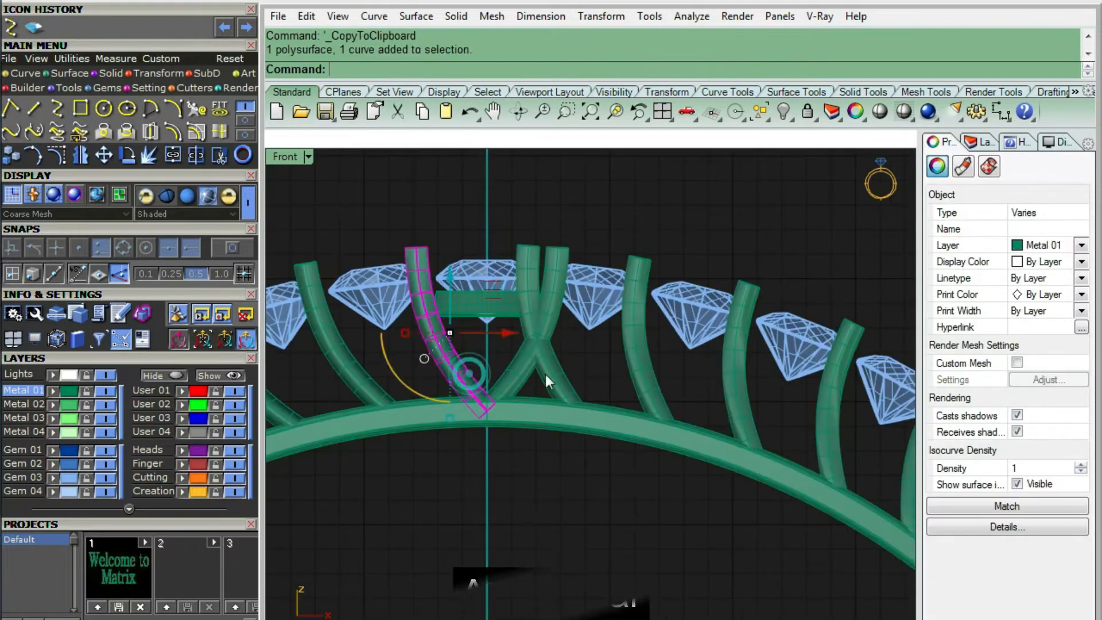
Step: Copy an arrayed prong to the clipboard and undo the polar array
key(ctrl+c)
key(ctrl+z)
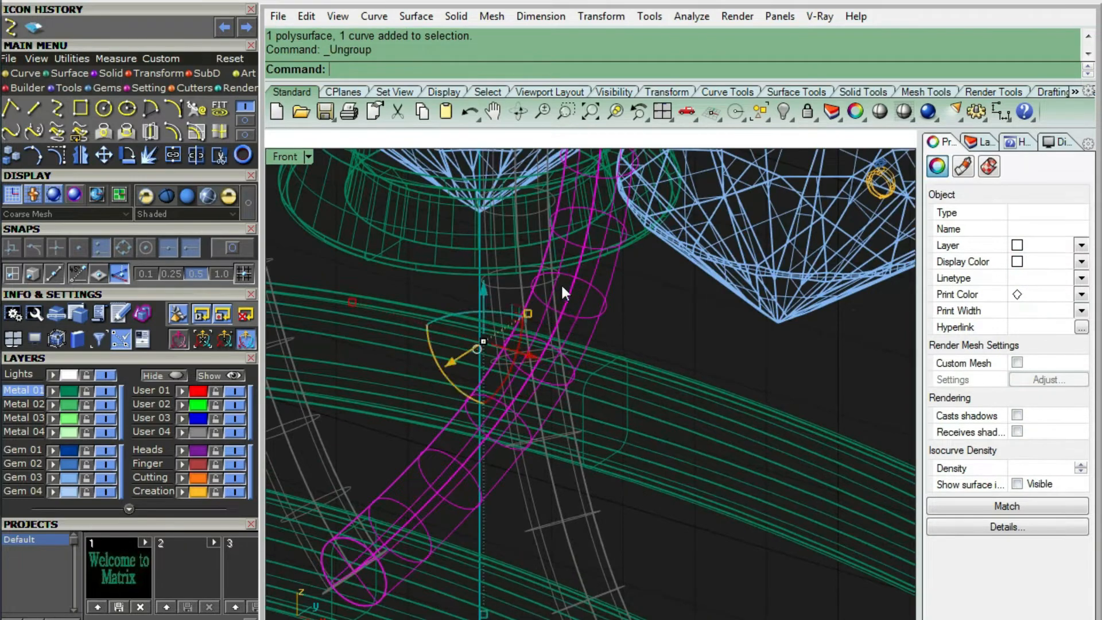
Step: Move the middle control point of the right prong's centre curve outward, away from the locked reference prong
click(570, 292)
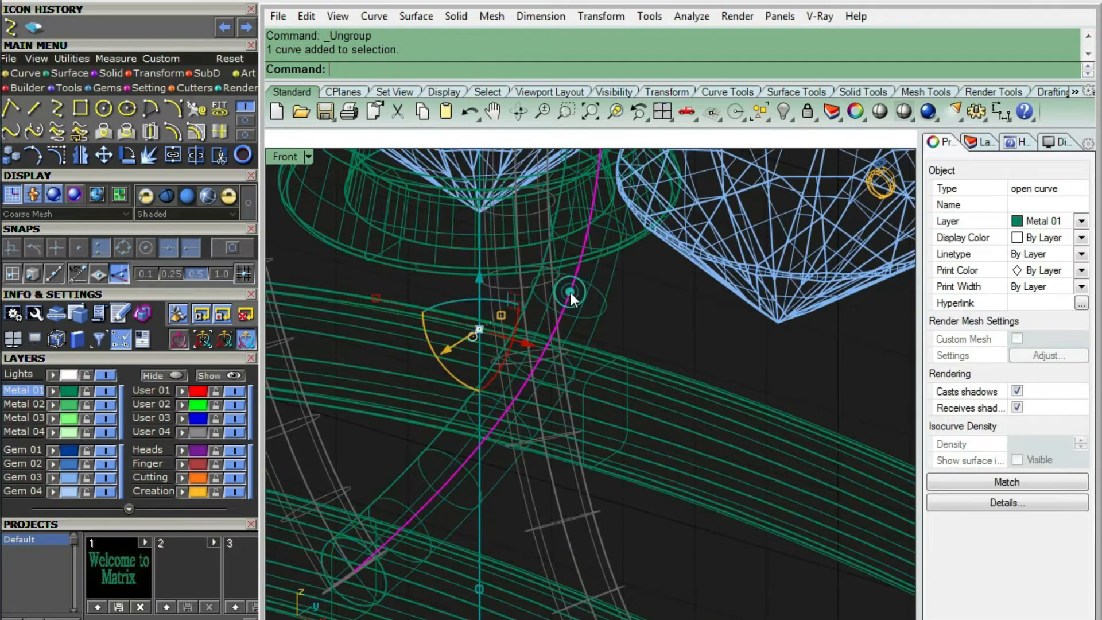
key(ctrl+alt+s)
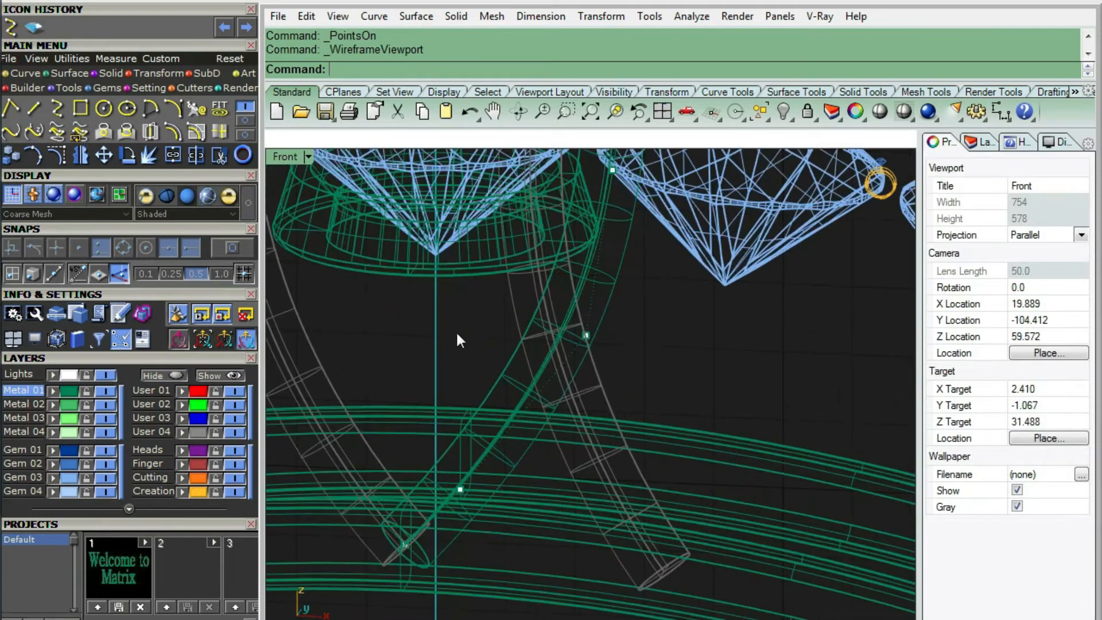
click(586, 335)
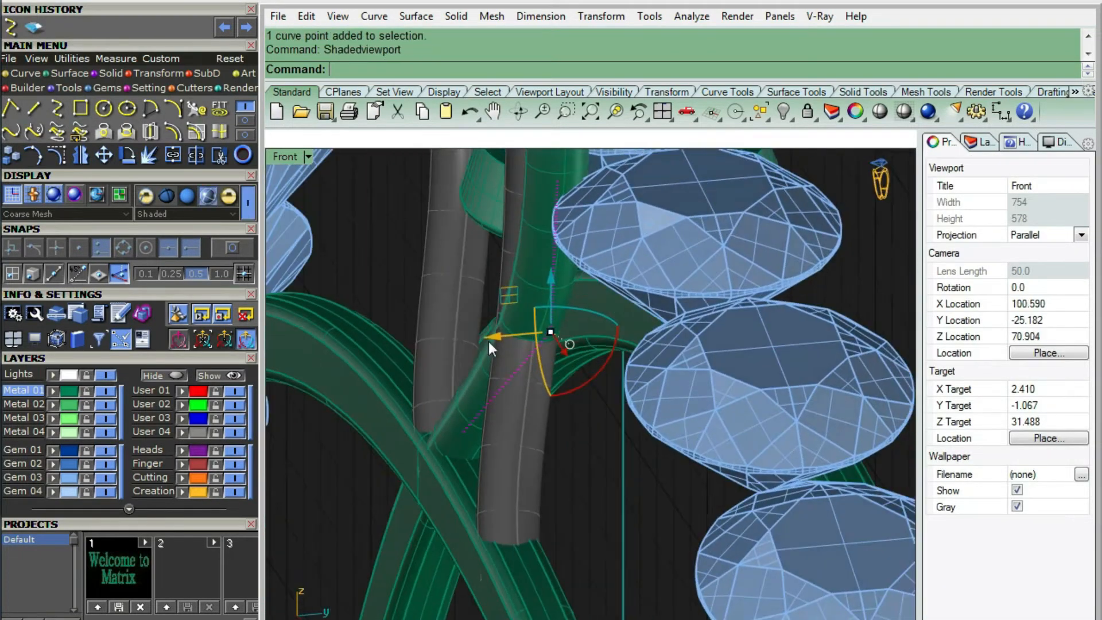
drag(488, 342, 456, 342)
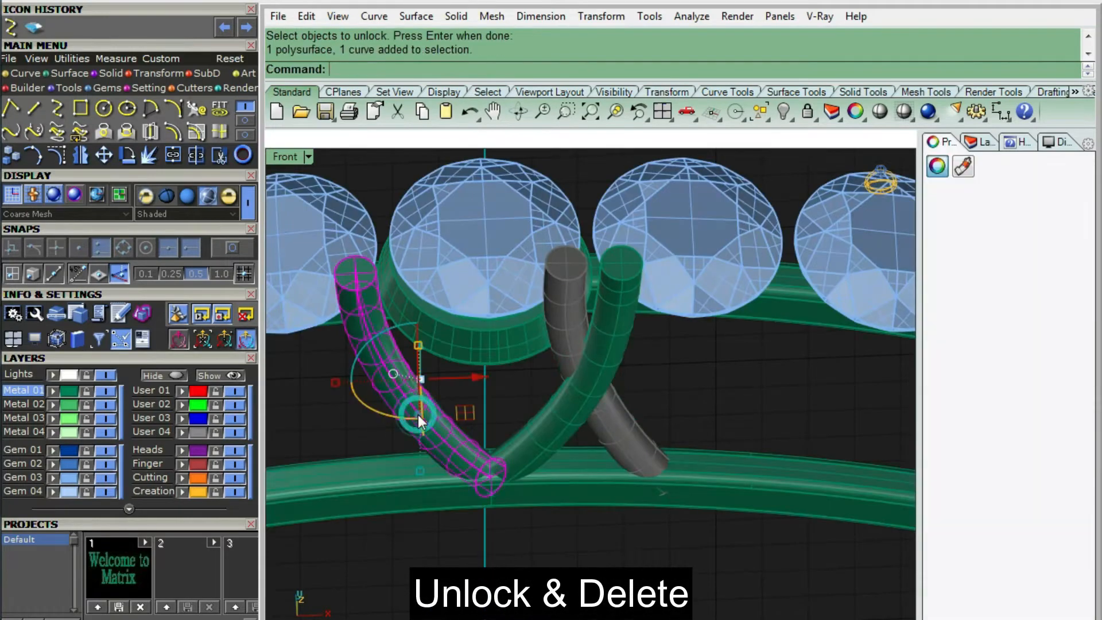
Step: Delete the prong on the left of the centre gem and the gem immediately right of the centre gem
key(Delete)
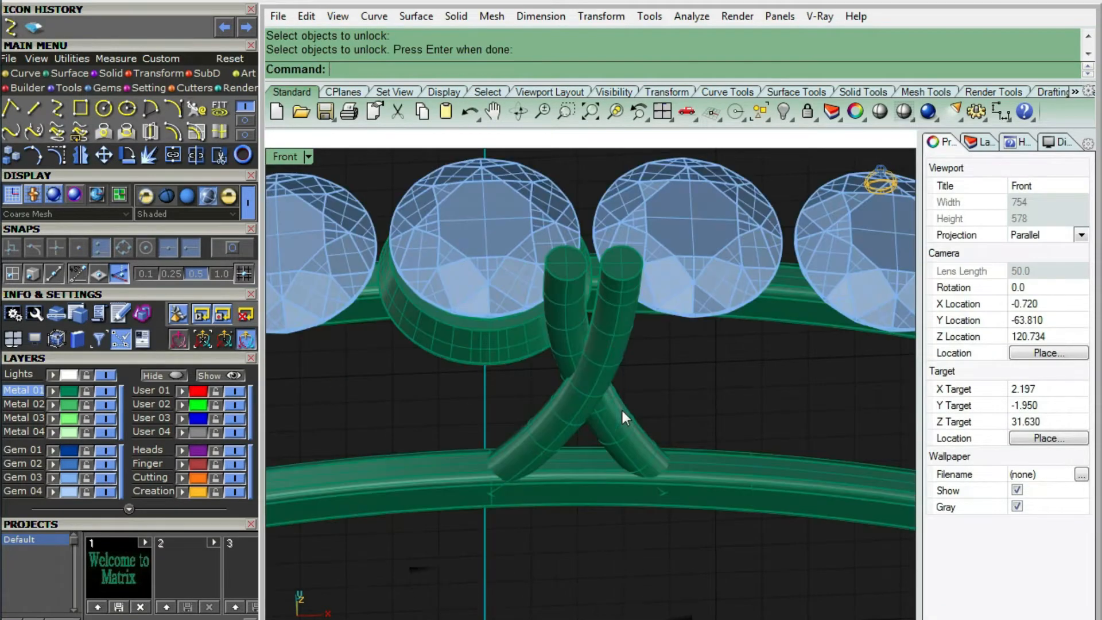
drag(683, 378, 505, 417)
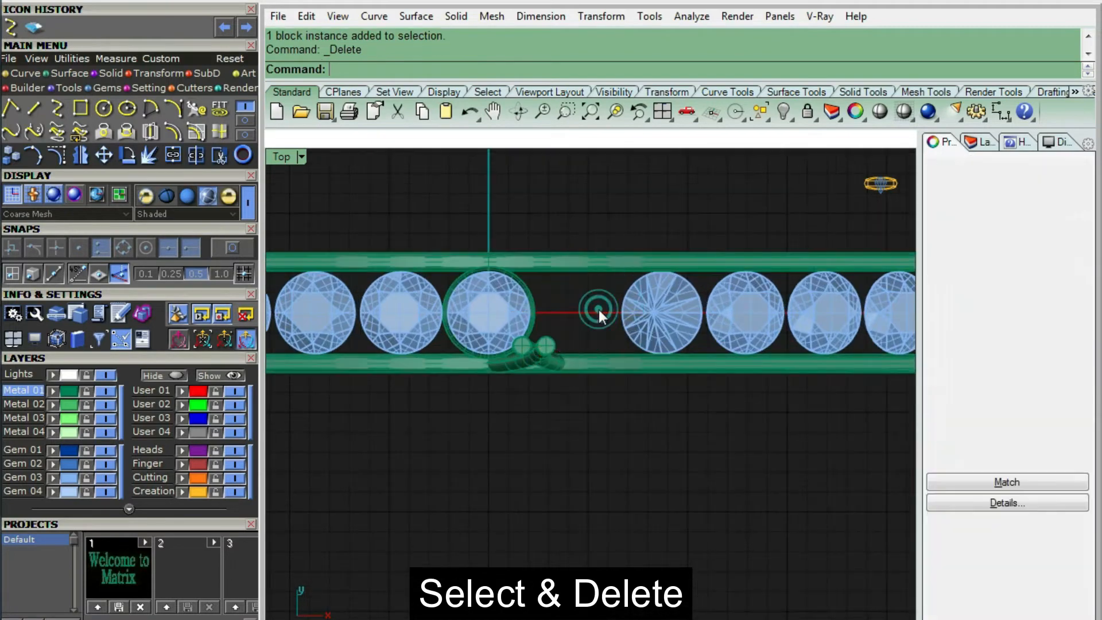
key(Delete)
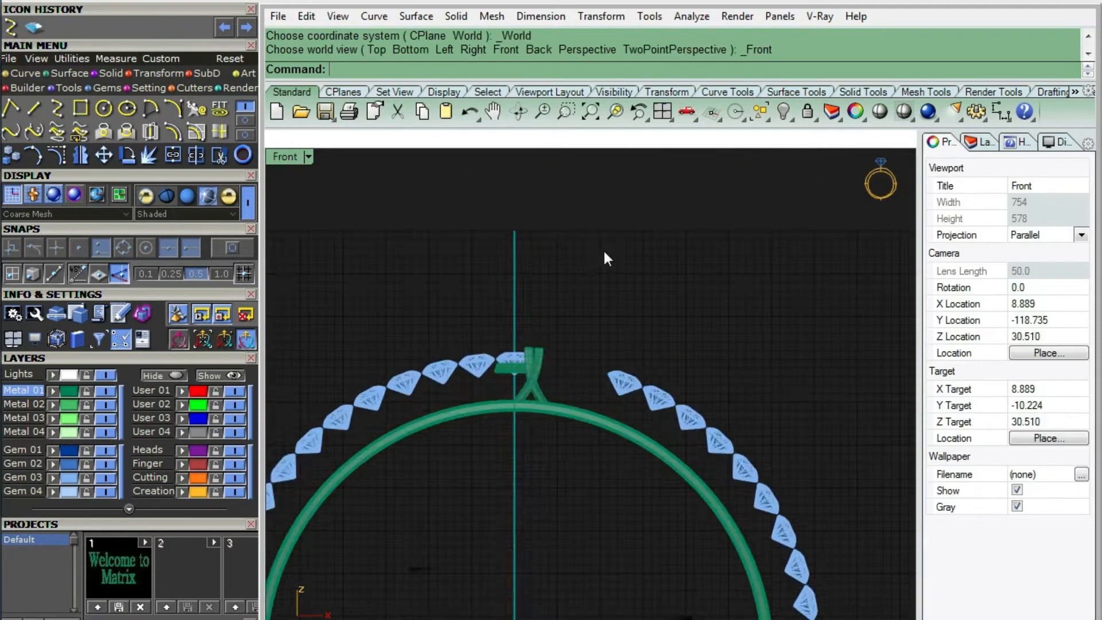
Step: Delete all remaining gems around the band in the Front view, keeping only the centre gem
drag(581, 218, 763, 482)
key(Delete)
drag(445, 590, 696, 470)
key(Delete)
drag(406, 246, 568, 373)
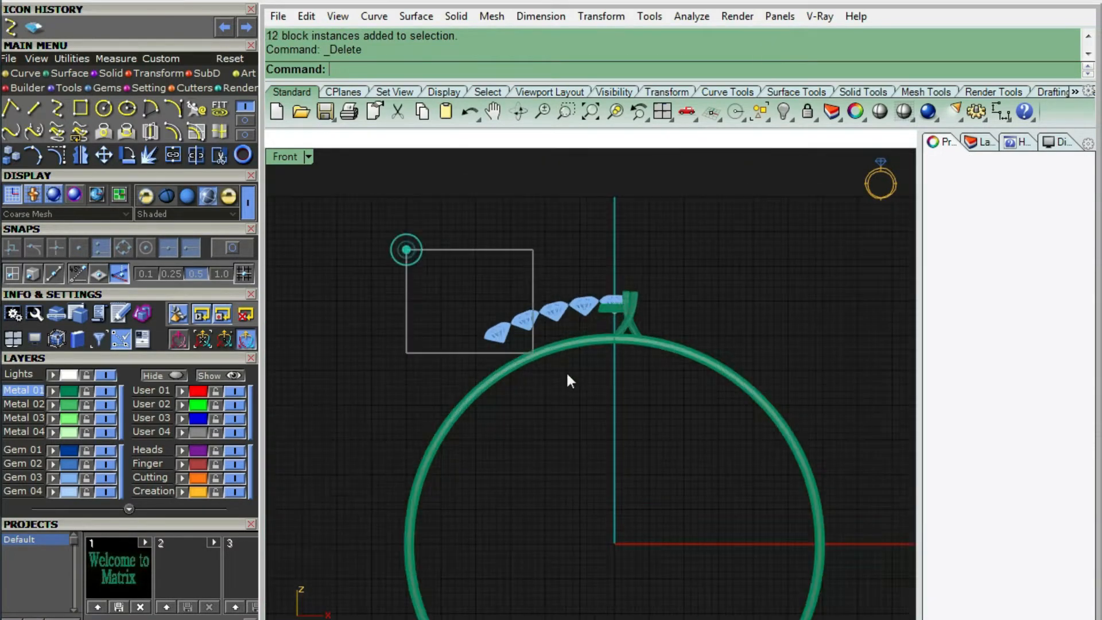
key(Delete)
Step: Mirror a copy of the crossing prong pair across the X axis onto the opposite side band in the Top view
scroll(828, 373, up, 5)
drag(827, 368, 749, 344)
scroll(763, 355, down, 2)
right_drag(803, 384, 694, 360)
key(F5)
right_drag(641, 301, 681, 417)
text(MR)
key(Return)
text(0)
key(Return)
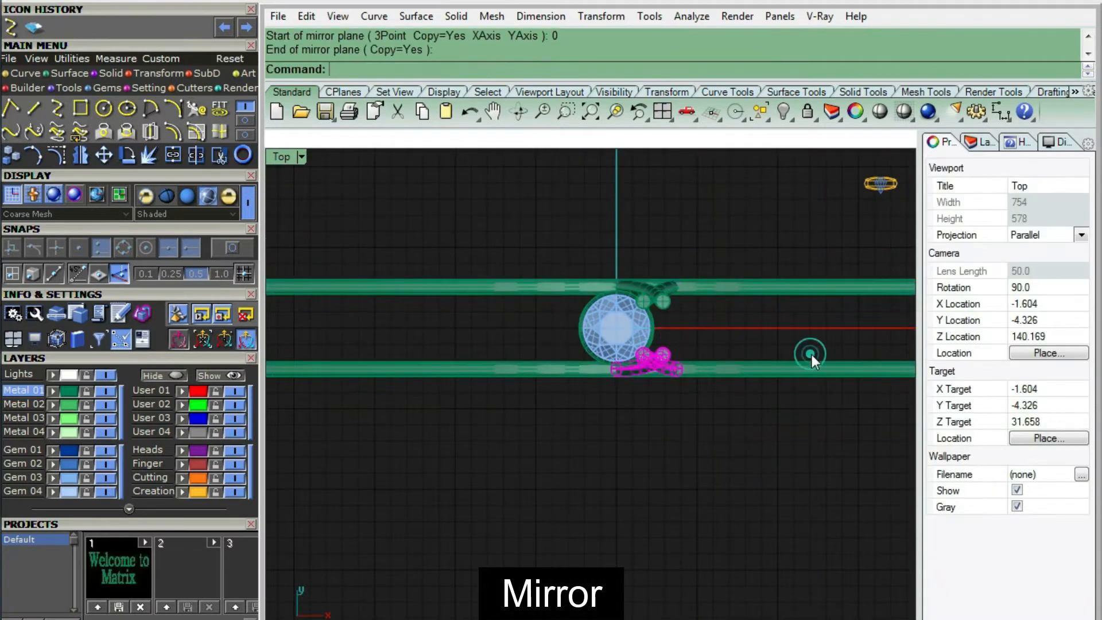
shift+click(811, 353)
Step: Polar-array the centre gem, seat ring and all crossing prongs around the origin with 50 items over 360 degrees
key(F6)
scroll(660, 310, up, 10)
drag(777, 252, 572, 323)
scroll(573, 323, down, 6)
drag(722, 253, 418, 404)
text(AP)
key(Return)
text(0)
key(Return)
key(Return)
key(Return)
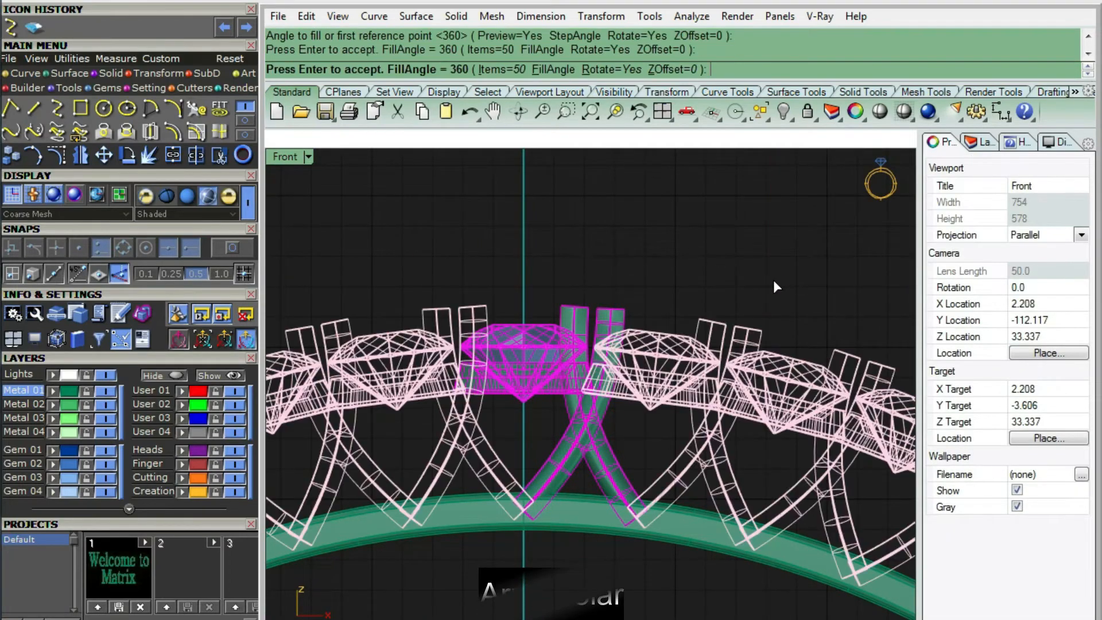
key(Return)
click(679, 257)
Step: Examine the completed ring from several angles in shaded display, checking the gems, seats and crossing prongs
text(S)
key(Return)
scroll(607, 297, down, 6)
ctrl+shift+right_drag(607, 298, 535, 351)
scroll(710, 354, up, 7)
mouse_move(711, 354)
ctrl+shift+right_down()
mouse_move(713, 364)
mouse_move(535, 366)
ctrl+shift+right_up()
scroll(536, 366, down, 5)
text(T)
key(Return)
mouse_move(711, 551)
ctrl+shift+right_down()
mouse_move(505, 391)
mouse_move(298, 367)
mouse_move(890, 366)
mouse_move(804, 367)
mouse_move(713, 300)
mouse_move(635, 315)
mouse_move(633, 298)
mouse_move(794, 511)
mouse_move(799, 546)
ctrl+shift+right_up()
Step: Exit the shaded preview and save the ring model
text(T)
key(Return)
key(Escape)
key(ctrl+s)
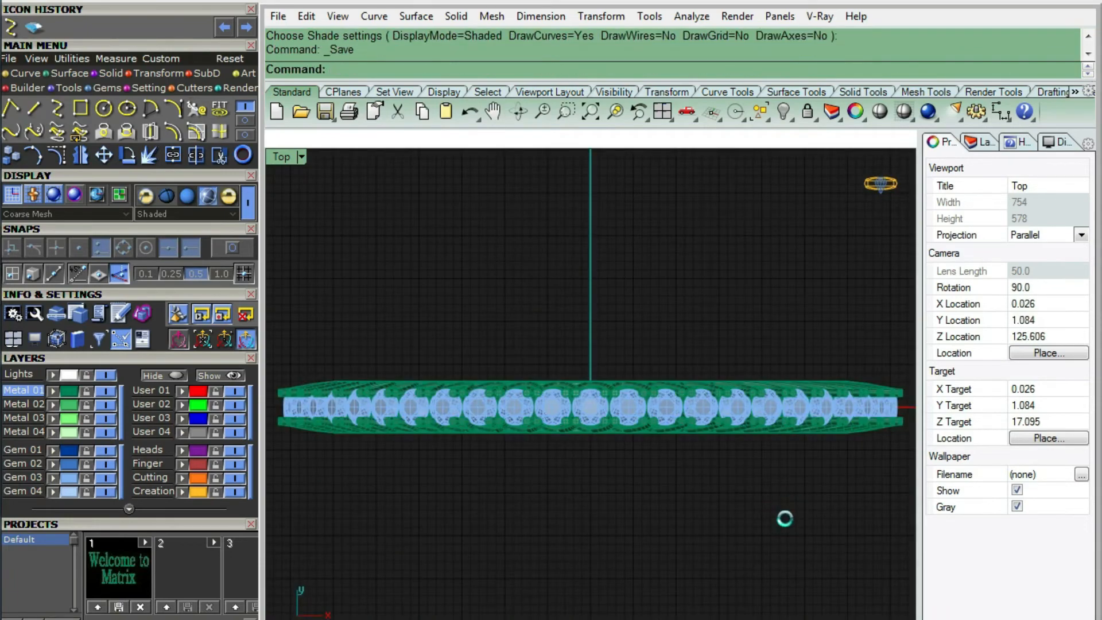